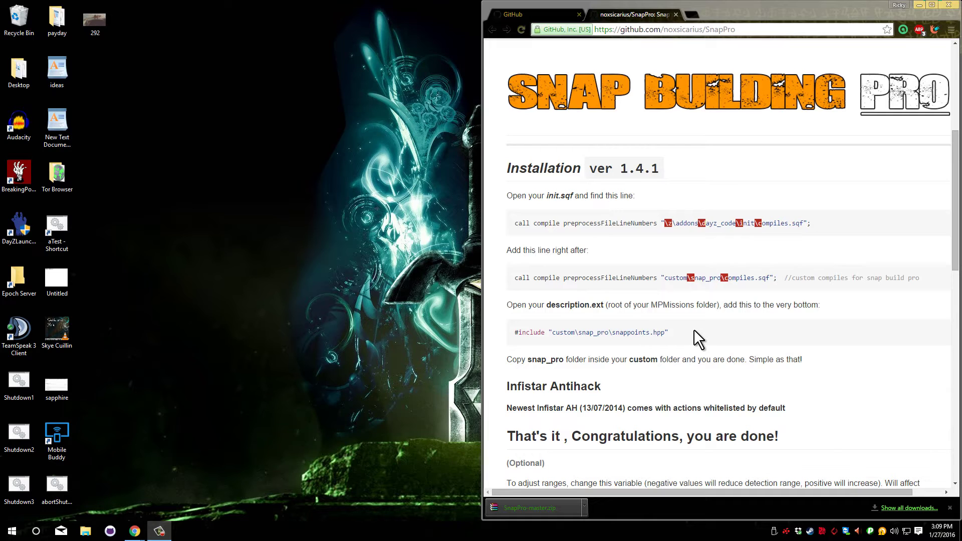
Step: Download the SnapPro repository as a ZIP from its GitHub page and place the SnapPro-master archive on the desktop
{"action": "scroll", "coordinate": [701, 335], "scroll_direction": "up", "scroll_amount": 5}
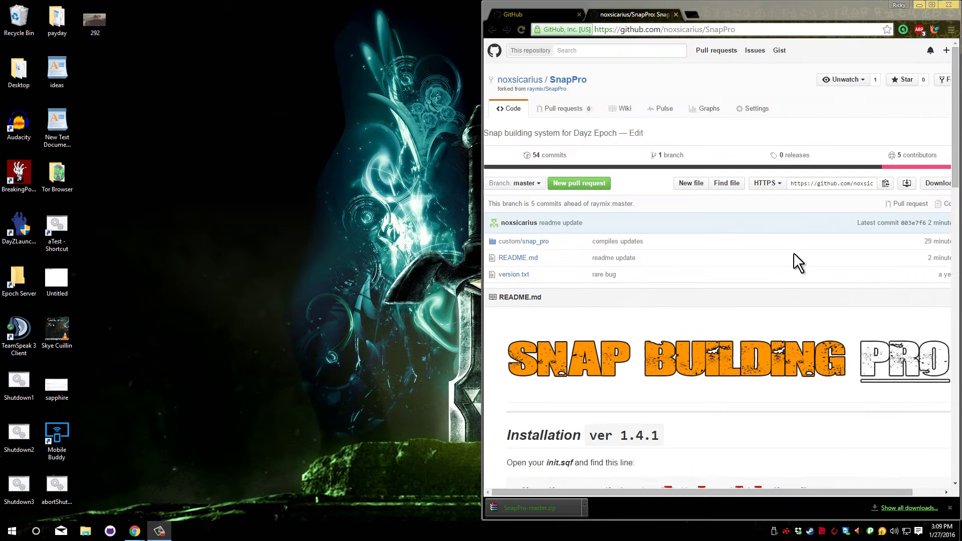
{"action": "scroll", "coordinate": [852, 208], "scroll_direction": "down", "scroll_amount": 1}
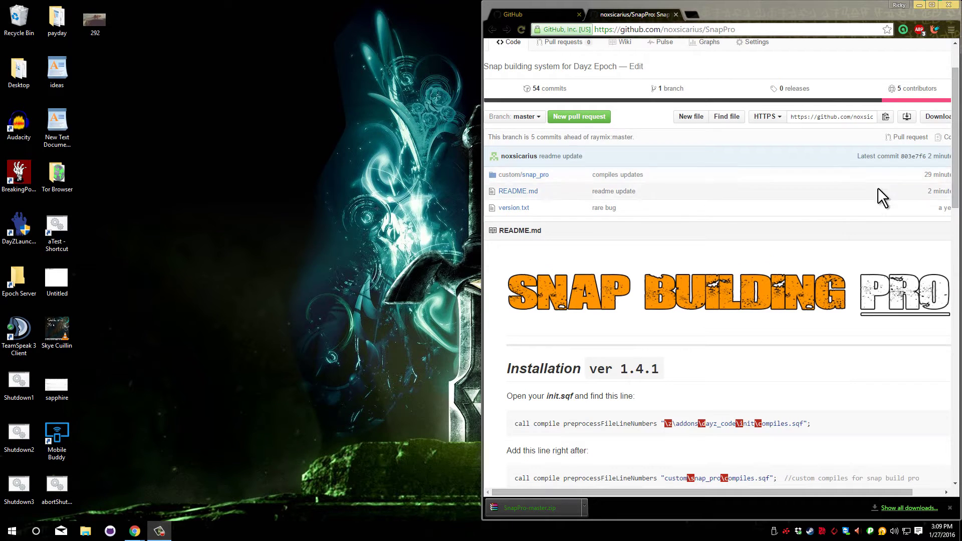
{"action": "left_click", "coordinate": [932, 120]}
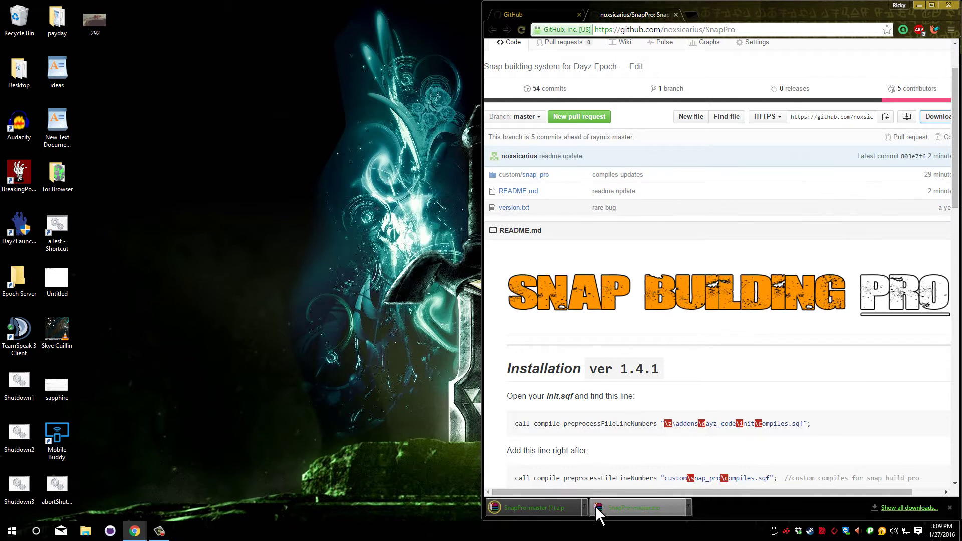
{"action": "left_click_drag", "start_coordinate": [596, 508], "coordinate": [104, 86]}
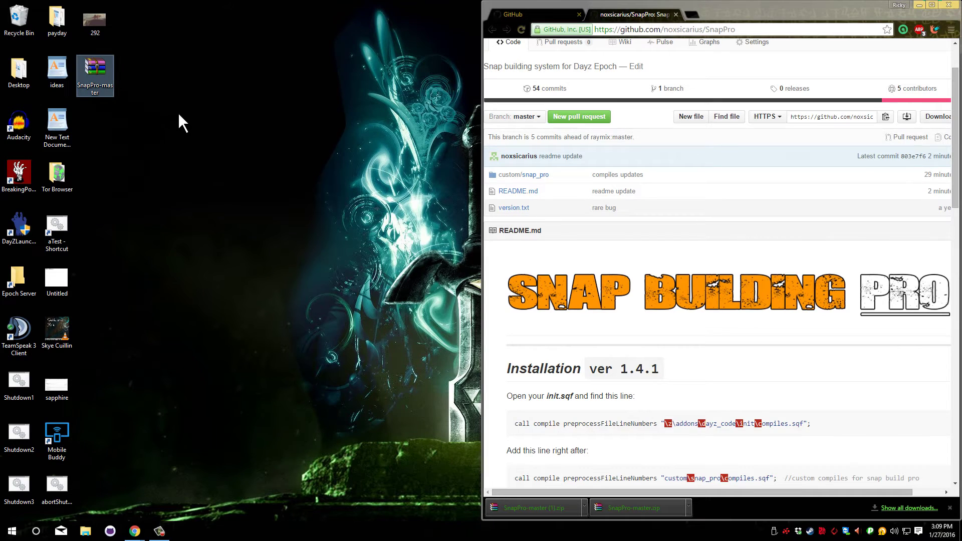
Step: Extract the SnapPro-master archive on the desktop and open the inner SnapPro-master folder
{"action": "right_click", "coordinate": [106, 68]}
{"action": "left_click", "coordinate": [164, 95]}
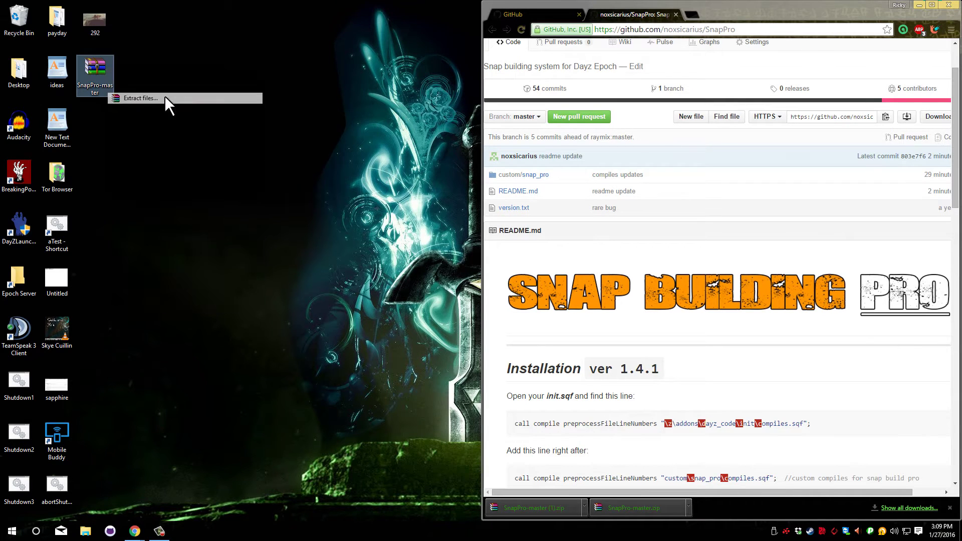
{"action": "left_click", "coordinate": [330, 273]}
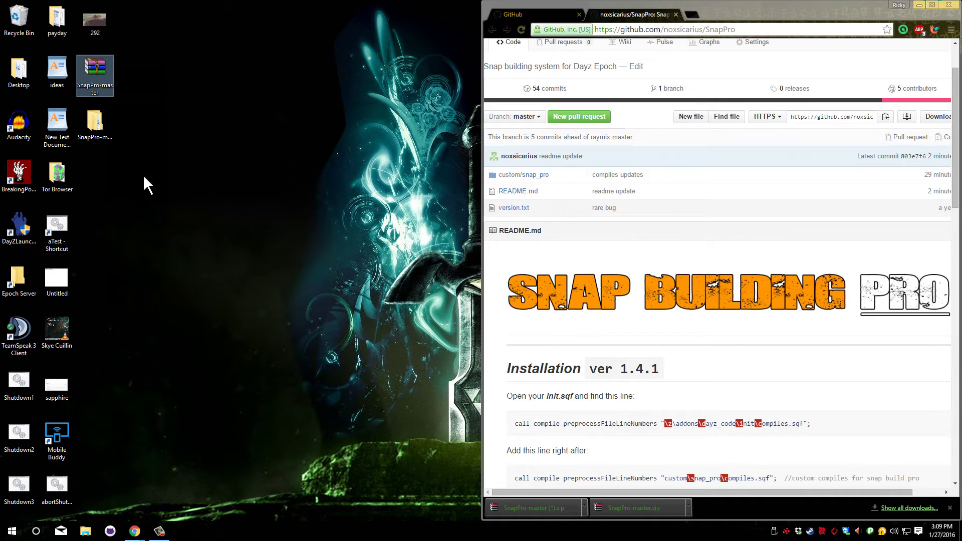
{"action": "left_click", "coordinate": [84, 132]}
{"action": "double_click", "coordinate": [89, 134]}
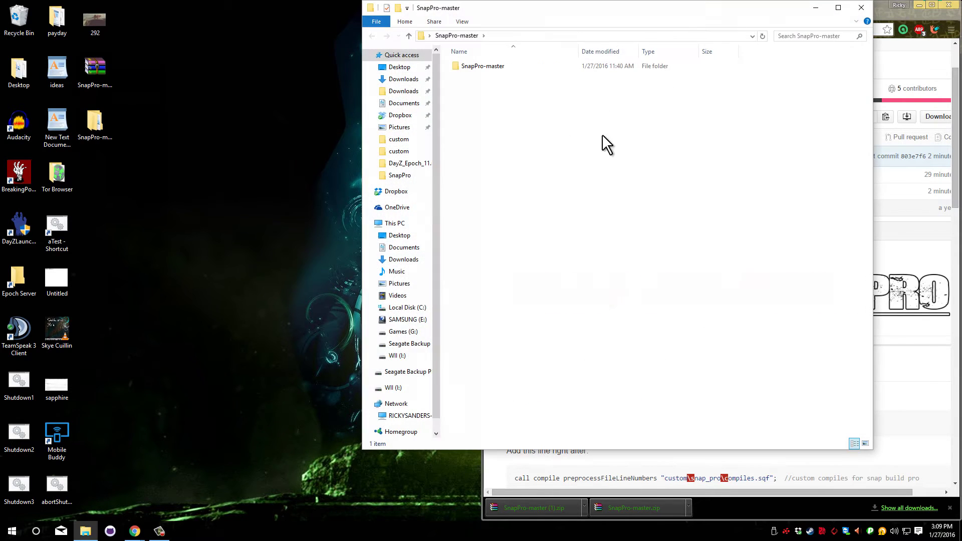
{"action": "double_click", "coordinate": [516, 66]}
{"action": "left_click_drag", "start_coordinate": [626, 13], "coordinate": [694, 53]}
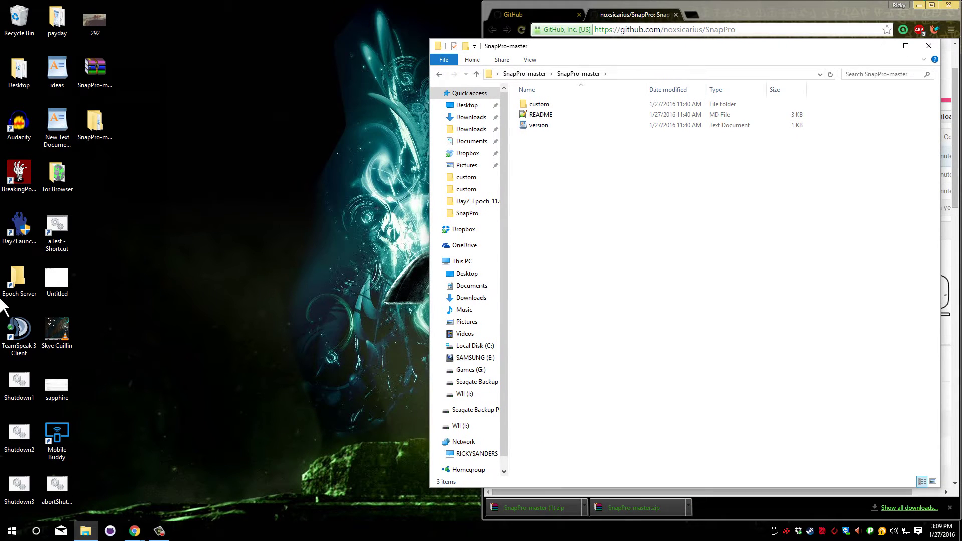
Step: Open the Epoch Server's MPMissions\DayZ_Epoch_11.Chernarus folder and arrange it side by side with the SnapPro-master folder
{"action": "double_click", "coordinate": [17, 278]}
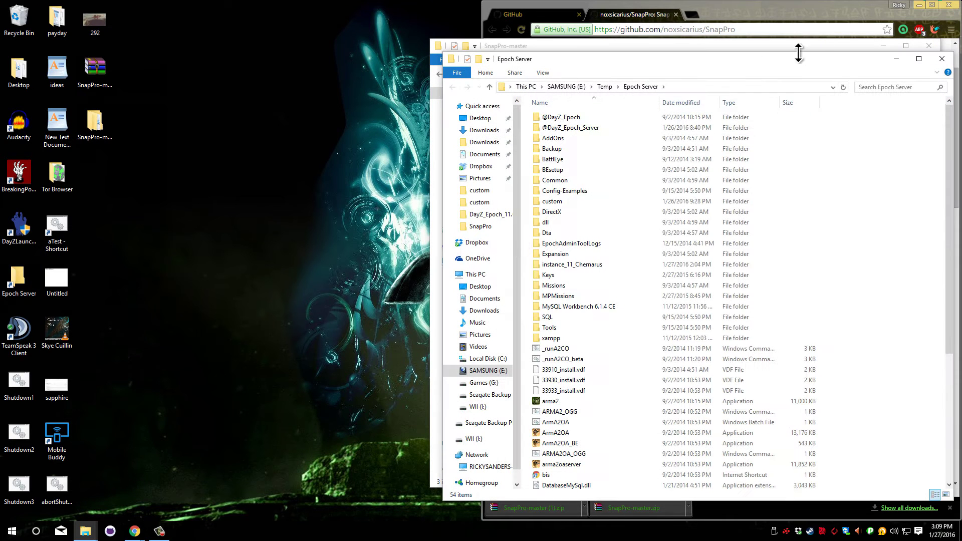
{"action": "left_click_drag", "start_coordinate": [735, 54], "coordinate": [532, 26]}
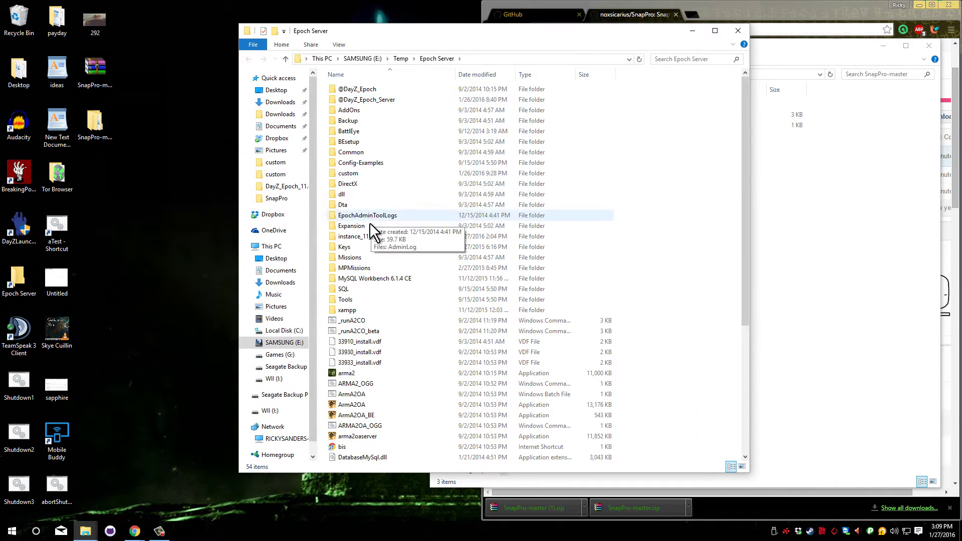
{"action": "double_click", "coordinate": [410, 268]}
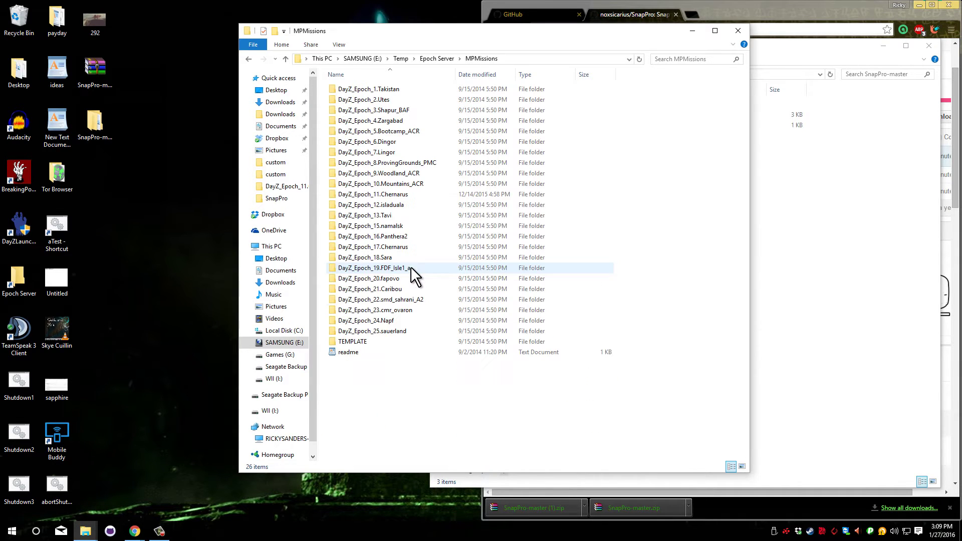
{"action": "double_click", "coordinate": [444, 193]}
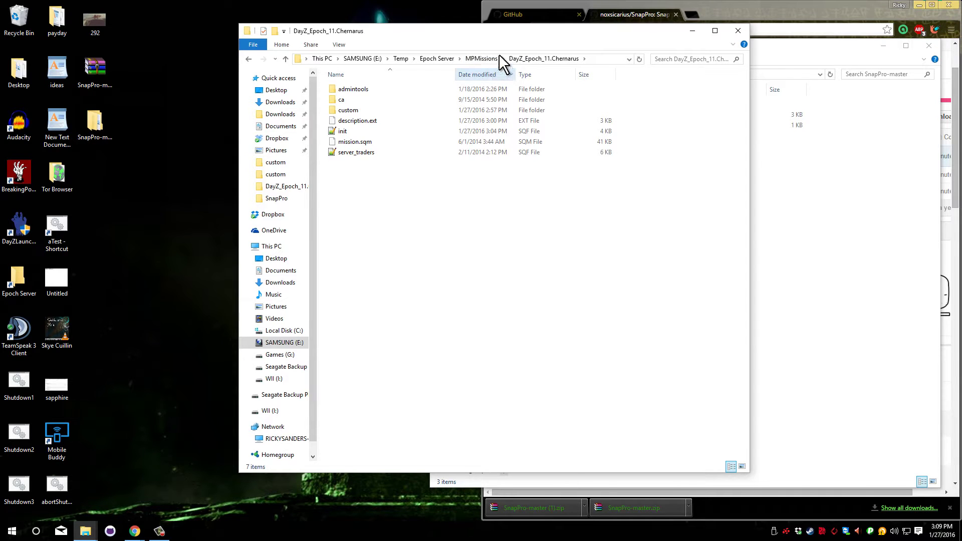
{"action": "left_click_drag", "start_coordinate": [536, 31], "coordinate": [0, 251]}
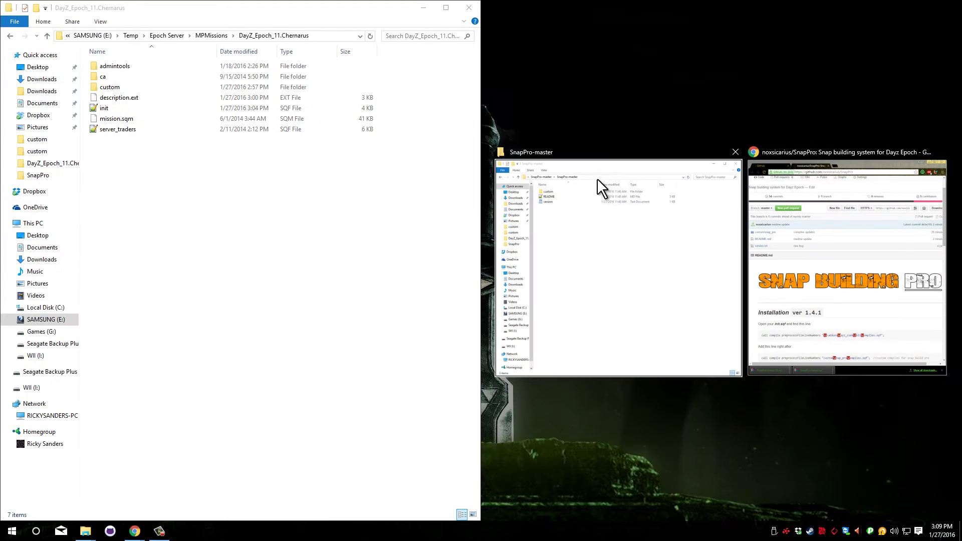
{"action": "left_click", "coordinate": [588, 236]}
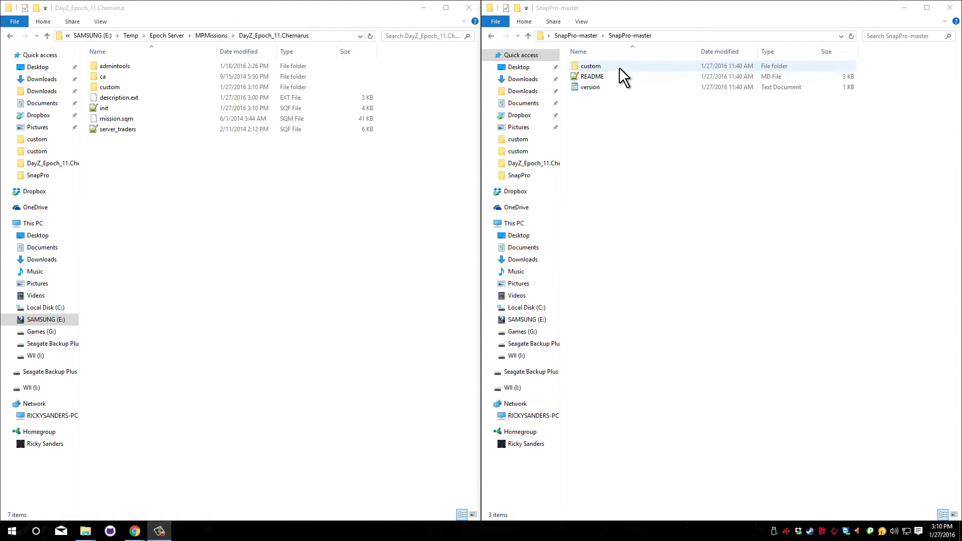
Step: Transfer the custom folder from SnapPro-master into the DayZ_Epoch_11.Chernarus mission folder and close the SnapPro-master window
{"action": "left_click_drag", "start_coordinate": [619, 67], "coordinate": [269, 246]}
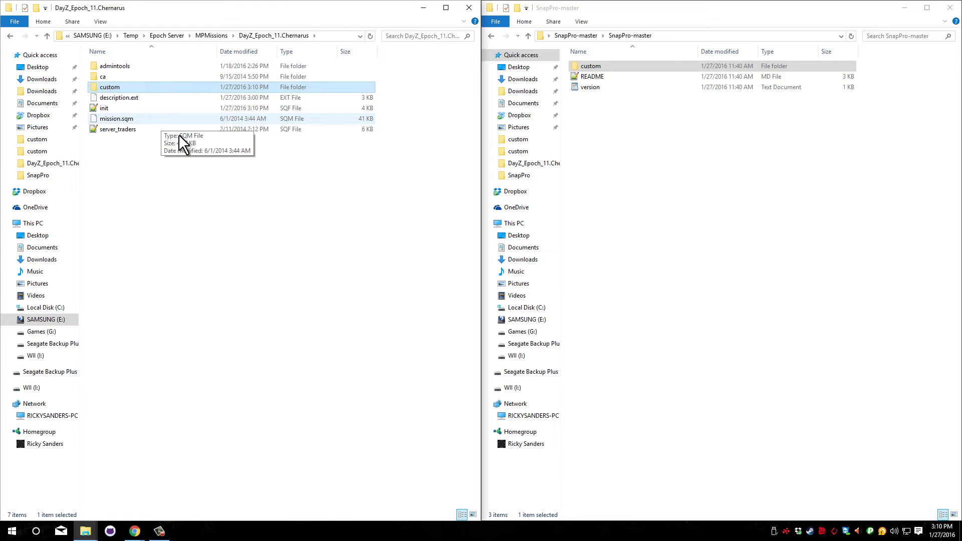
{"action": "left_click", "coordinate": [281, 136]}
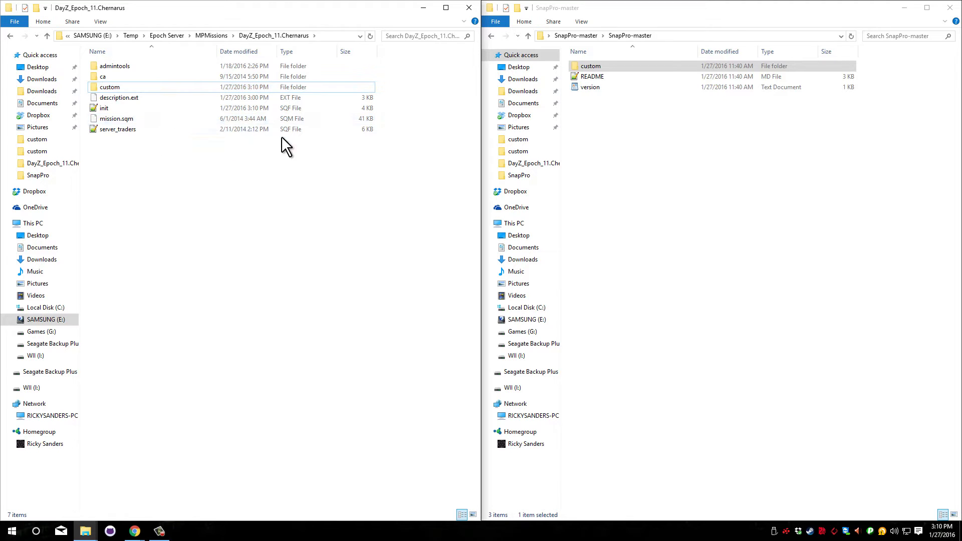
{"action": "left_click", "coordinate": [949, 7]}
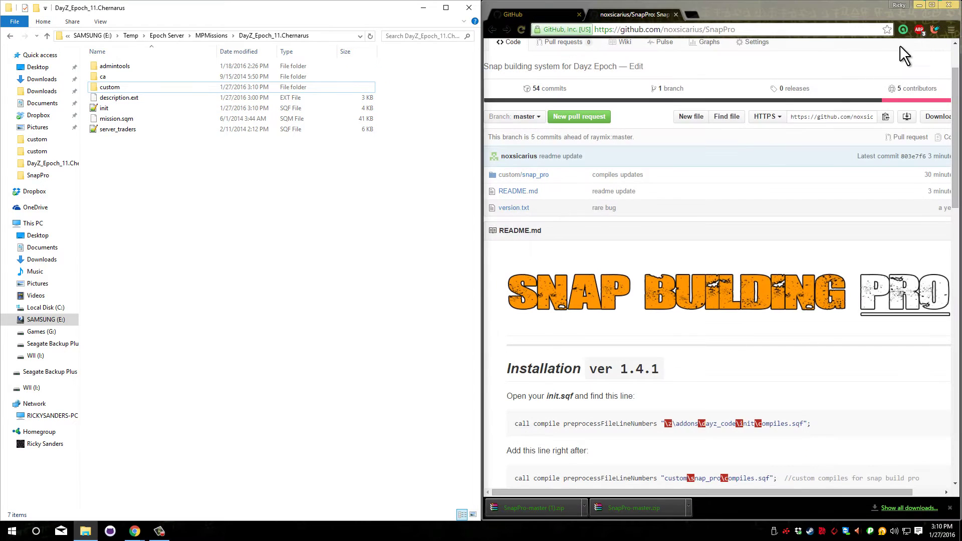
Step: Open the mission's init.sqf beside the GitHub page and copy the custom\snap_pro\compiles.sqf call line from the installation instructions
{"action": "double_click", "coordinate": [145, 108]}
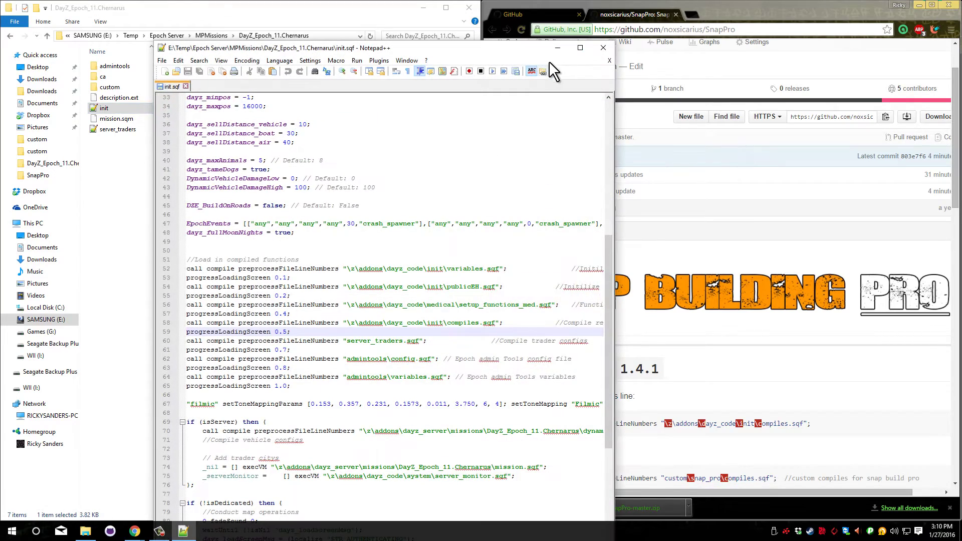
{"action": "left_click_drag", "start_coordinate": [531, 49], "coordinate": [0, 221]}
{"action": "scroll", "coordinate": [663, 256], "scroll_direction": "down", "scroll_amount": 1}
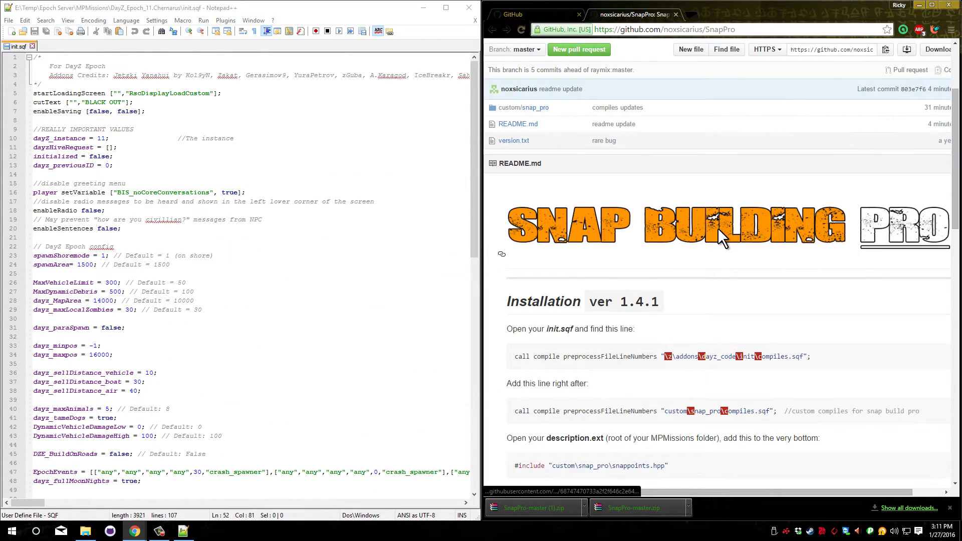
{"action": "scroll", "coordinate": [718, 229], "scroll_direction": "down", "scroll_amount": 3}
{"action": "scroll", "coordinate": [718, 228], "scroll_direction": "down", "scroll_amount": 1}
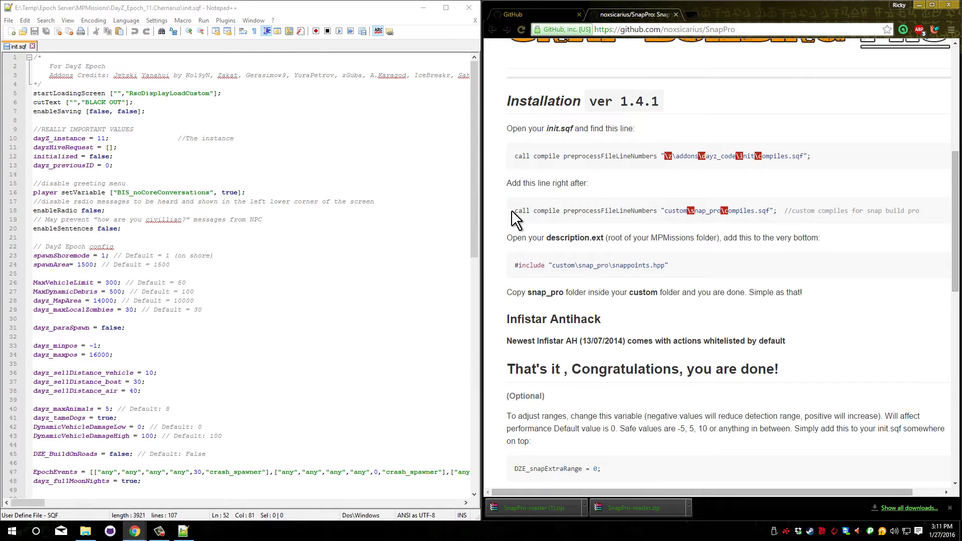
{"action": "left_click_drag", "start_coordinate": [513, 211], "coordinate": [926, 215]}
{"action": "key", "text": "ctrl+c"}
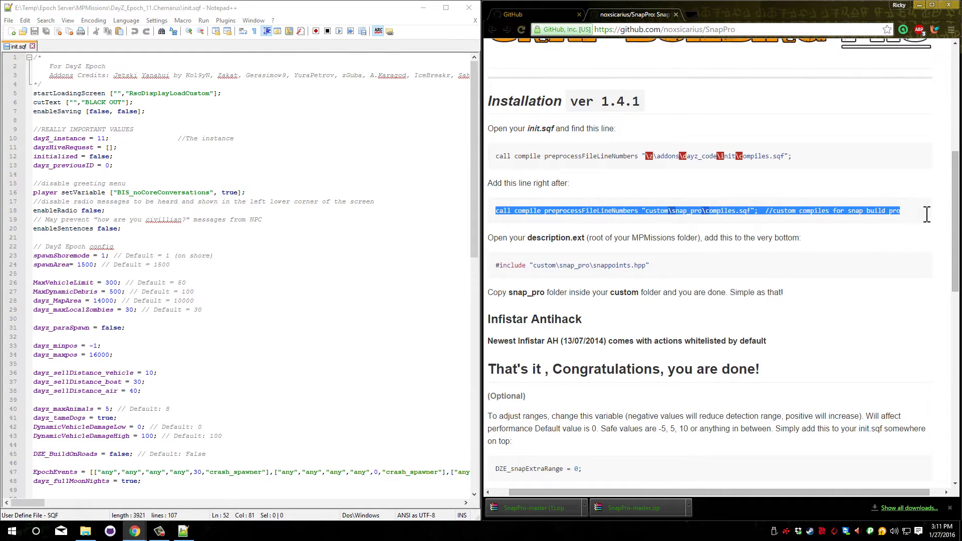
{"action": "middle_click", "coordinate": [874, 178]}
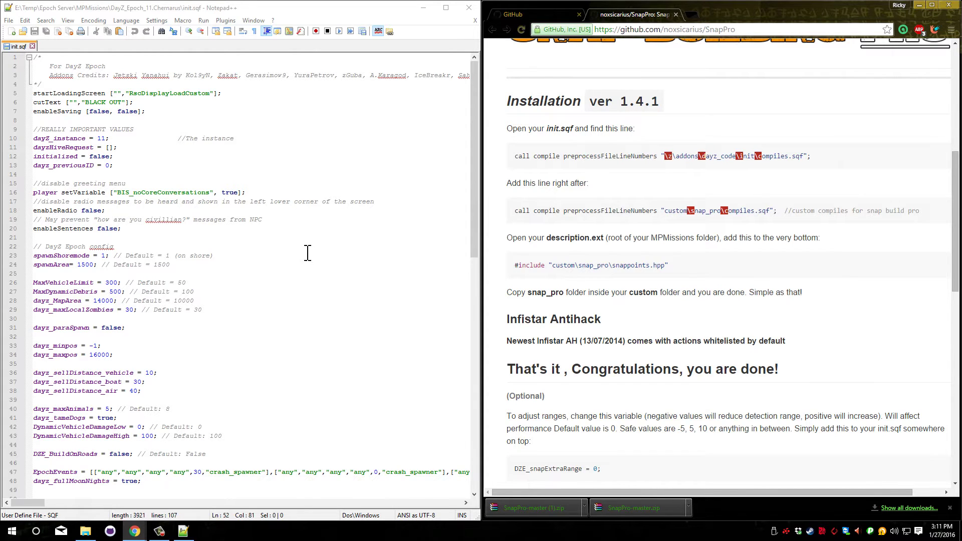
Step: Insert the copied snap_pro compiles line in init.sqf directly below the dayz_code\init\compiles.sqf call
{"action": "scroll", "coordinate": [308, 252], "scroll_direction": "down", "scroll_amount": 4}
{"action": "scroll", "coordinate": [308, 252], "scroll_direction": "down", "scroll_amount": 5}
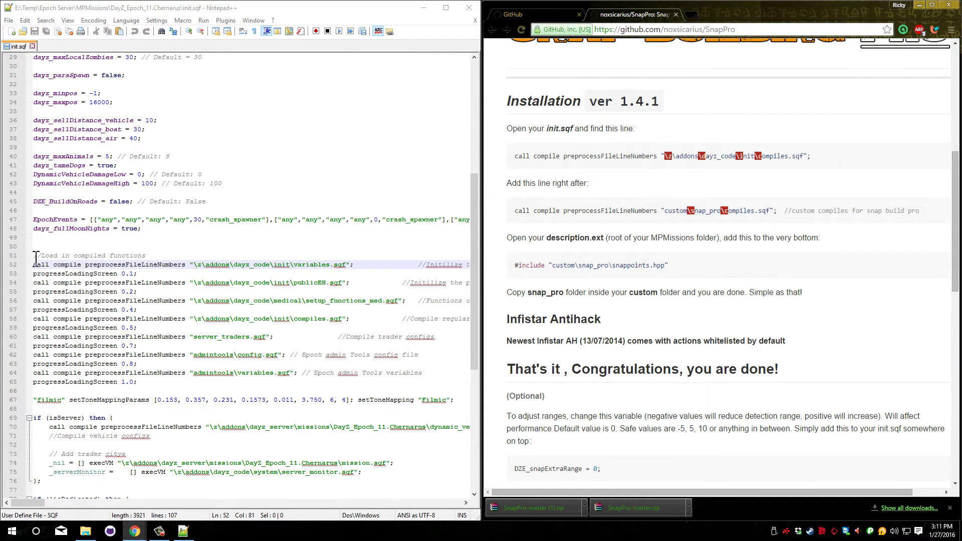
{"action": "left_click_drag", "start_coordinate": [34, 256], "coordinate": [350, 346]}
{"action": "left_click", "coordinate": [269, 245]}
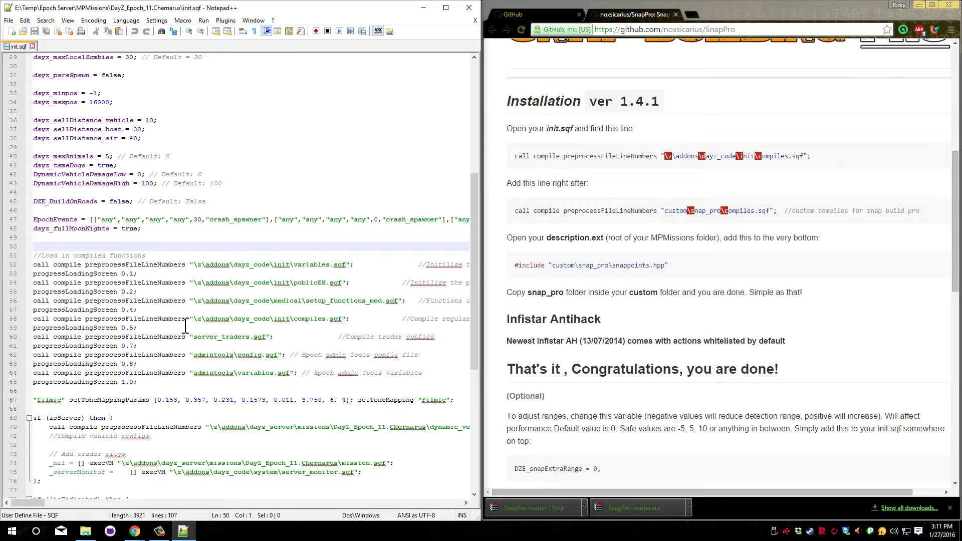
{"action": "double_click", "coordinate": [321, 320]}
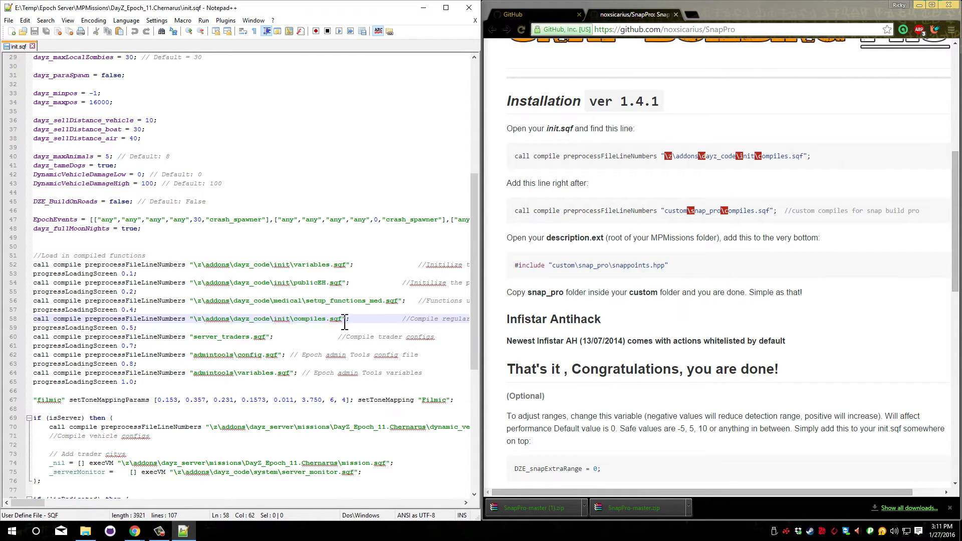
{"action": "left_click", "coordinate": [274, 325]}
{"action": "key", "text": "Home"}
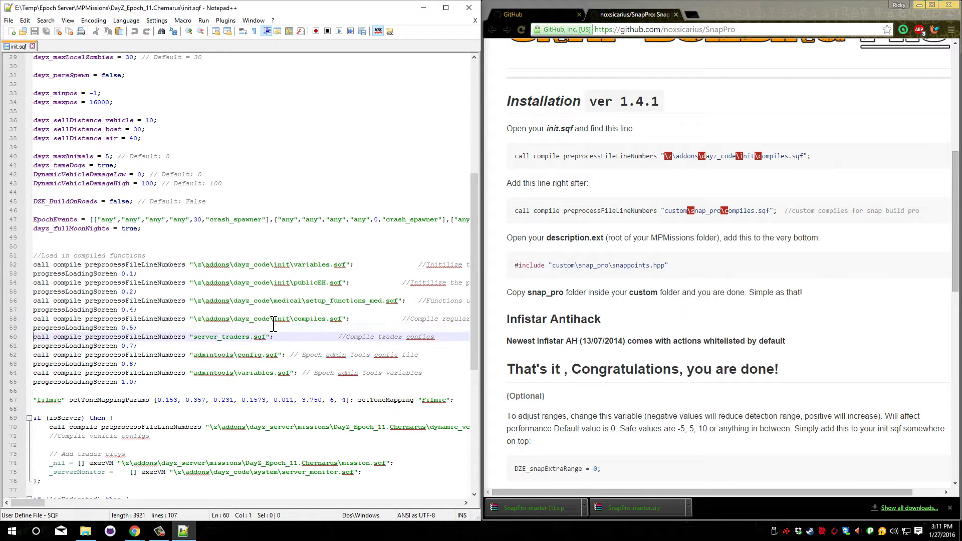
{"action": "key", "text": "Return"}
{"action": "key", "text": "Up"}
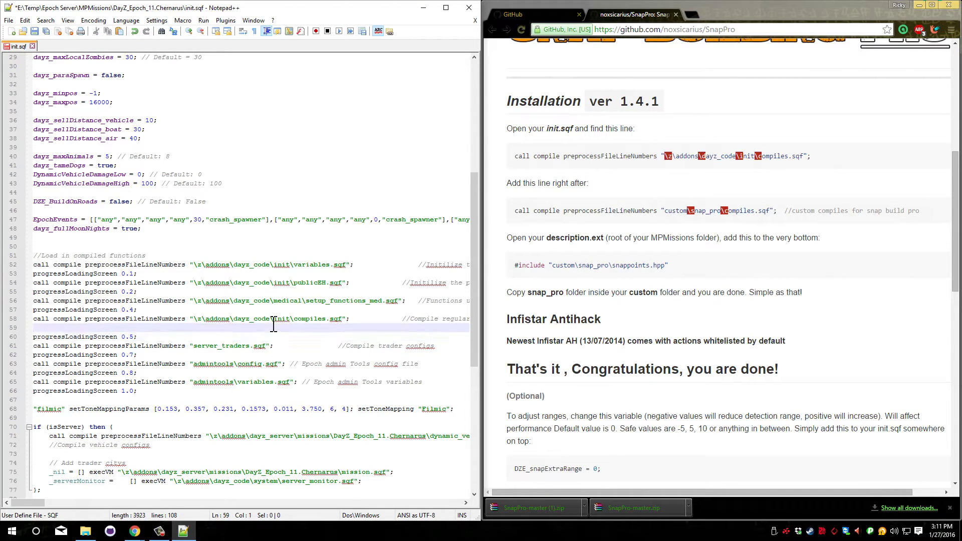
{"action": "key", "text": "ctrl+v"}
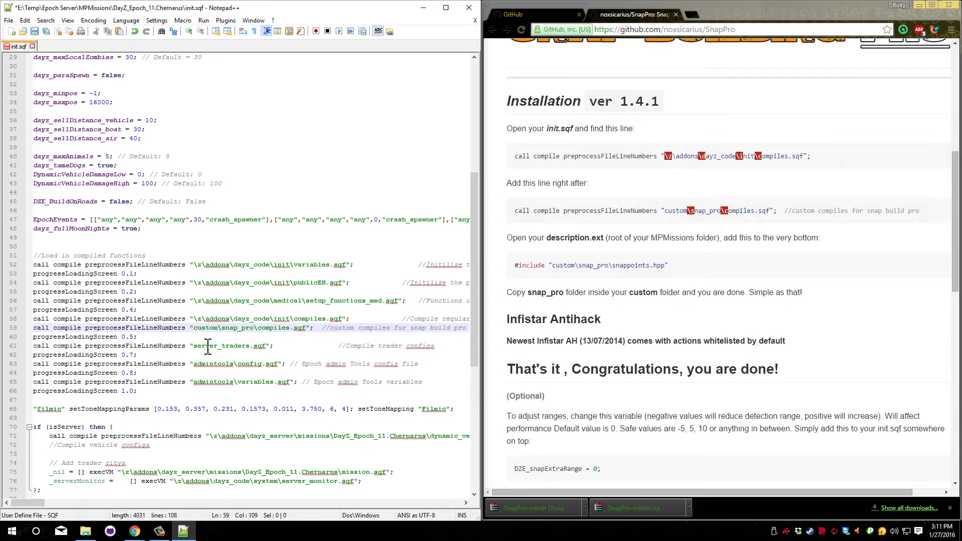
{"action": "mouse_move", "coordinate": [195, 317]}
{"action": "left_mouse_down"}
{"action": "mouse_move", "coordinate": [346, 319]}
{"action": "mouse_move", "coordinate": [299, 336]}
{"action": "mouse_move", "coordinate": [194, 328]}
{"action": "left_mouse_up"}
{"action": "left_click", "coordinate": [307, 339]}
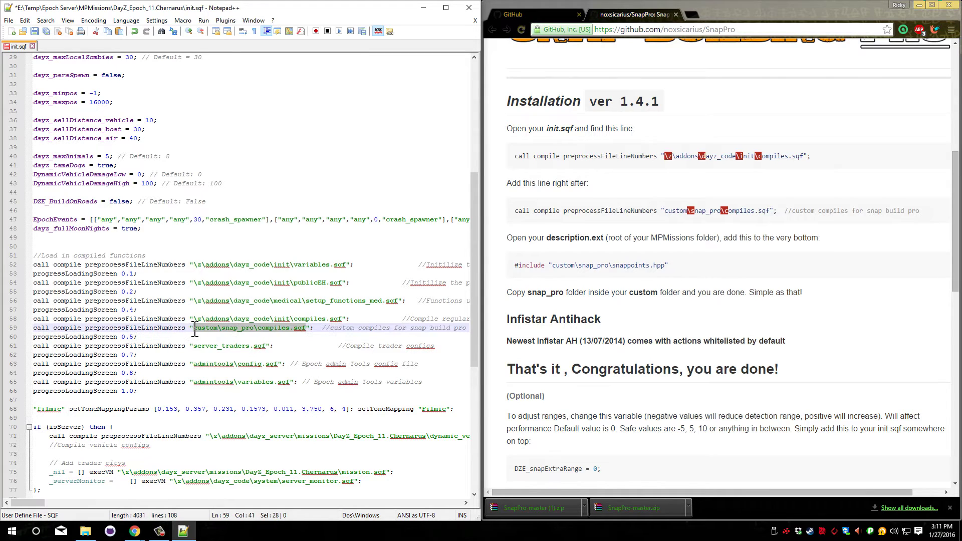
{"action": "left_click", "coordinate": [219, 319]}
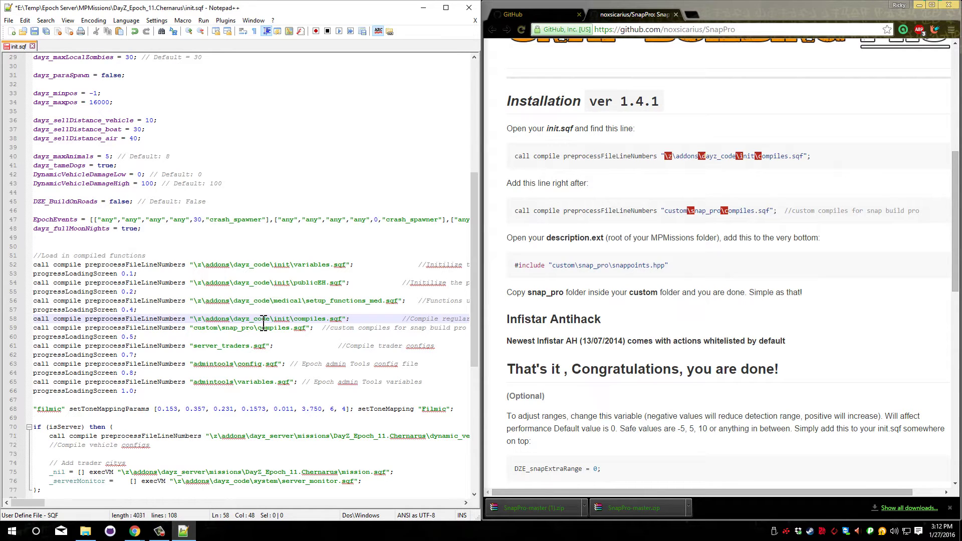
{"action": "left_click", "coordinate": [303, 336]}
Step: Copy the #include "custom\snap_pro\snappoints.hpp" line from the installation instructions
{"action": "left_click", "coordinate": [702, 271]}
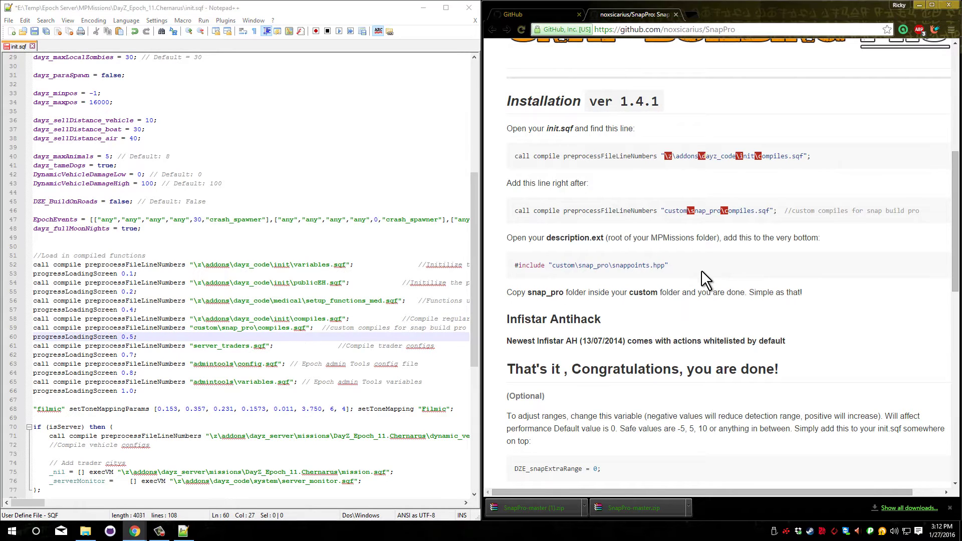
{"action": "left_click_drag", "start_coordinate": [669, 266], "coordinate": [515, 266]}
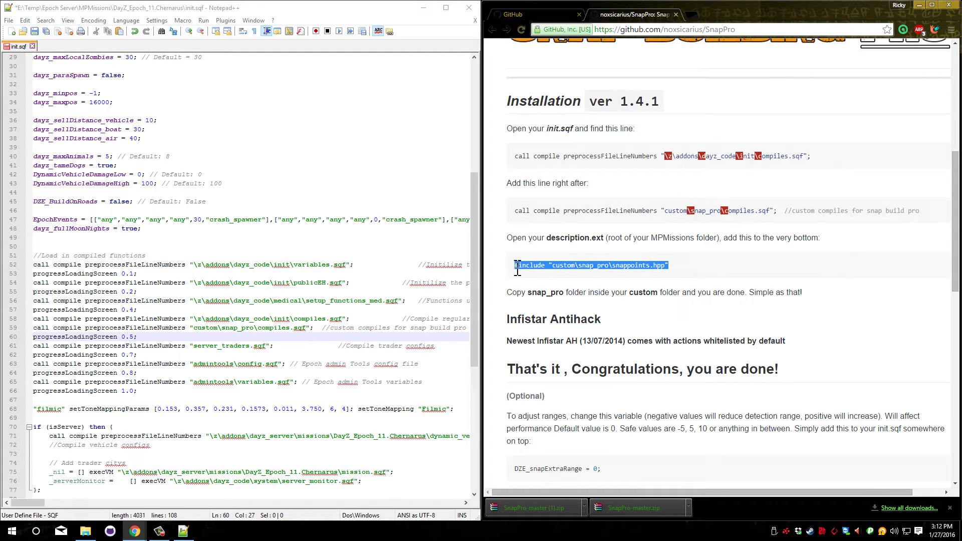
{"action": "right_click", "coordinate": [516, 269]}
{"action": "left_click", "coordinate": [539, 273]}
{"action": "left_click", "coordinate": [612, 252]}
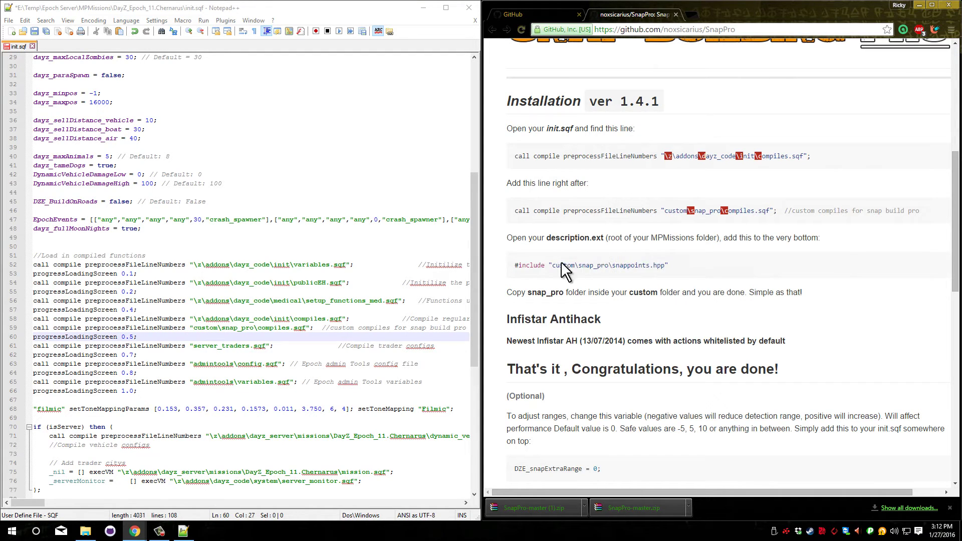
Step: Open description.ext from the DayZ_Epoch_11.Chernarus mission folder in Notepad++
{"action": "left_click", "coordinate": [87, 532]}
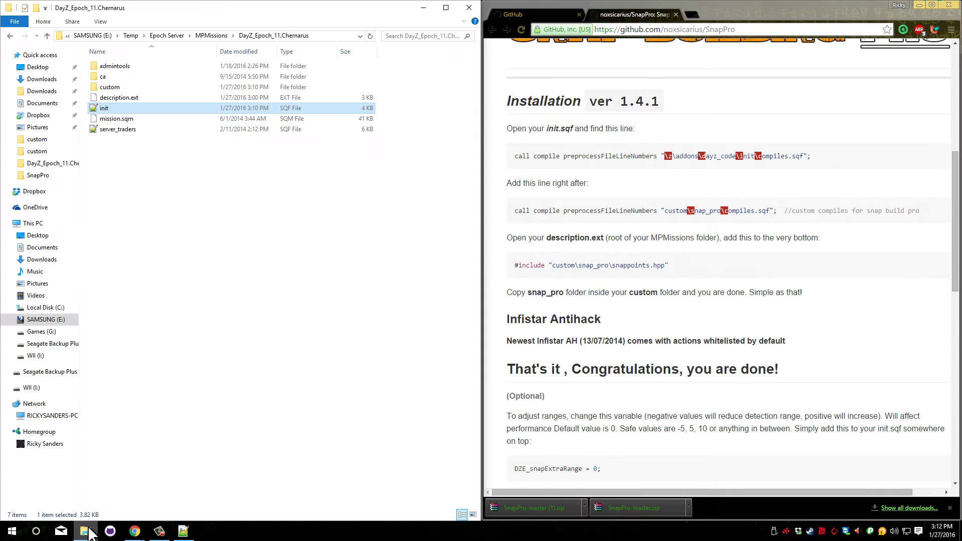
{"action": "left_click", "coordinate": [137, 100]}
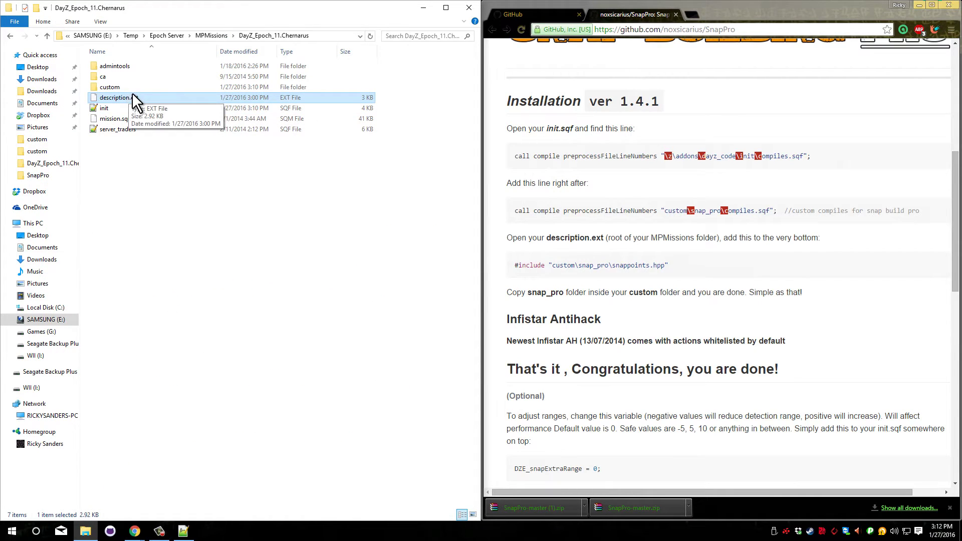
{"action": "right_click", "coordinate": [143, 98]}
{"action": "left_click", "coordinate": [163, 117]}
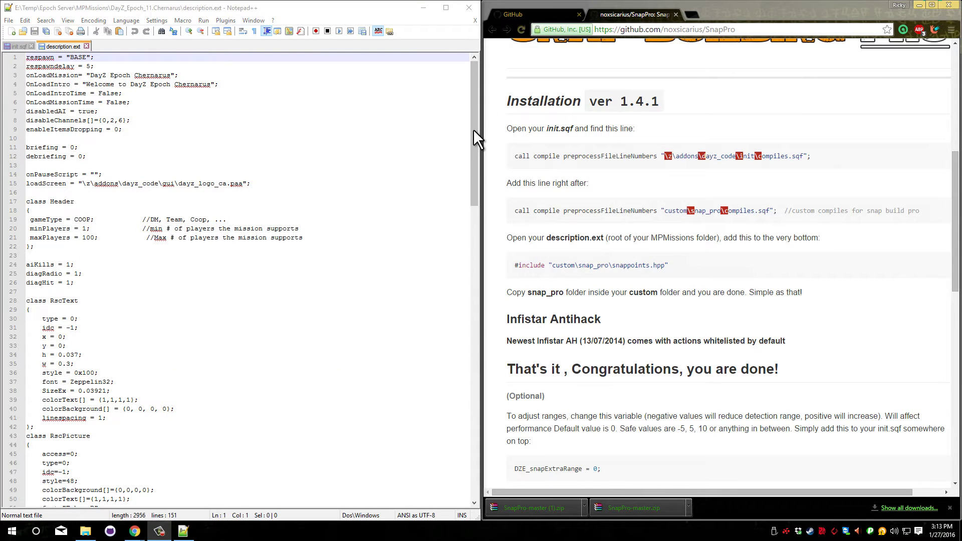
Step: Add the copied #include "custom\snap_pro\snappoints.hpp" line at the very end of description.ext, below the admintools\dialog.hpp include
{"action": "left_click_drag", "start_coordinate": [473, 129], "coordinate": [463, 436]}
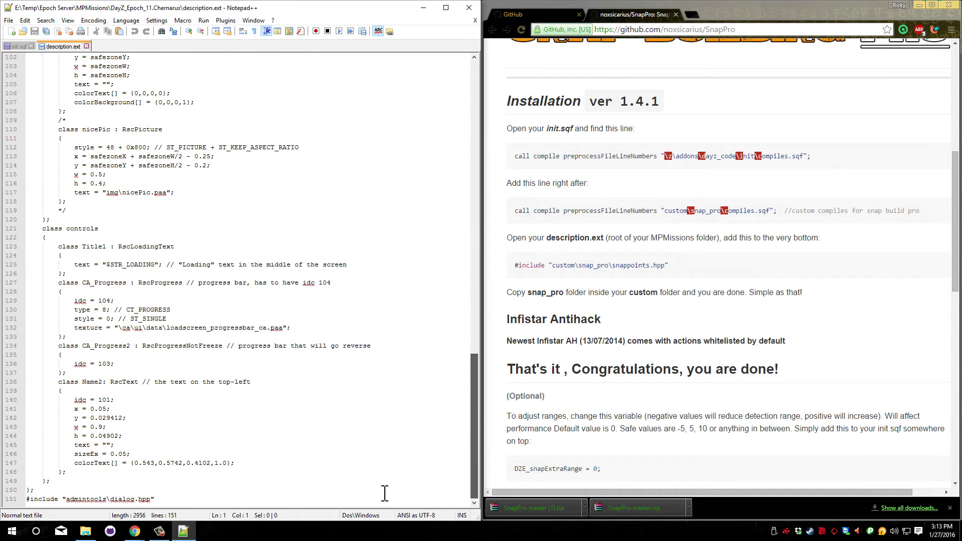
{"action": "left_click_drag", "start_coordinate": [385, 493], "coordinate": [189, 498]}
{"action": "left_click", "coordinate": [189, 499]}
{"action": "key", "text": "Return"}
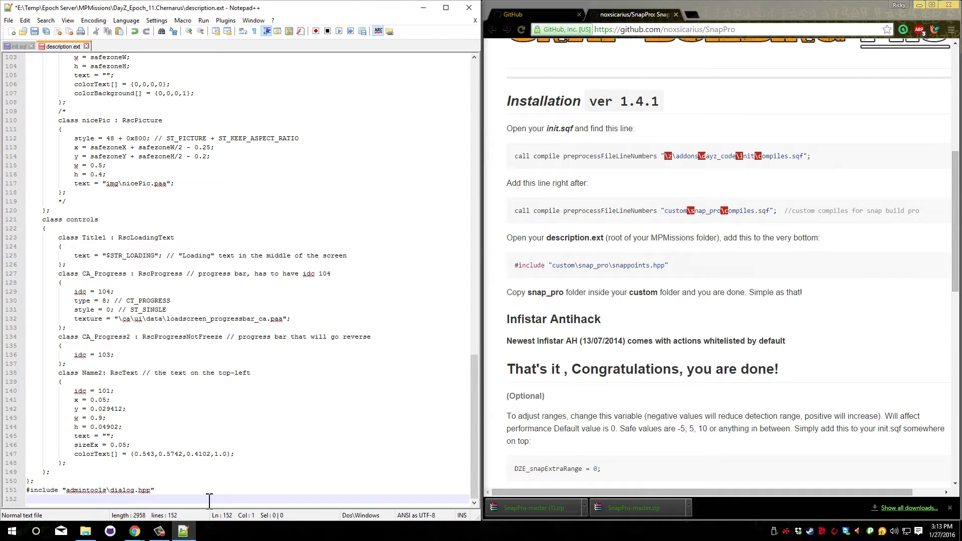
{"action": "key", "text": "ctrl+v"}
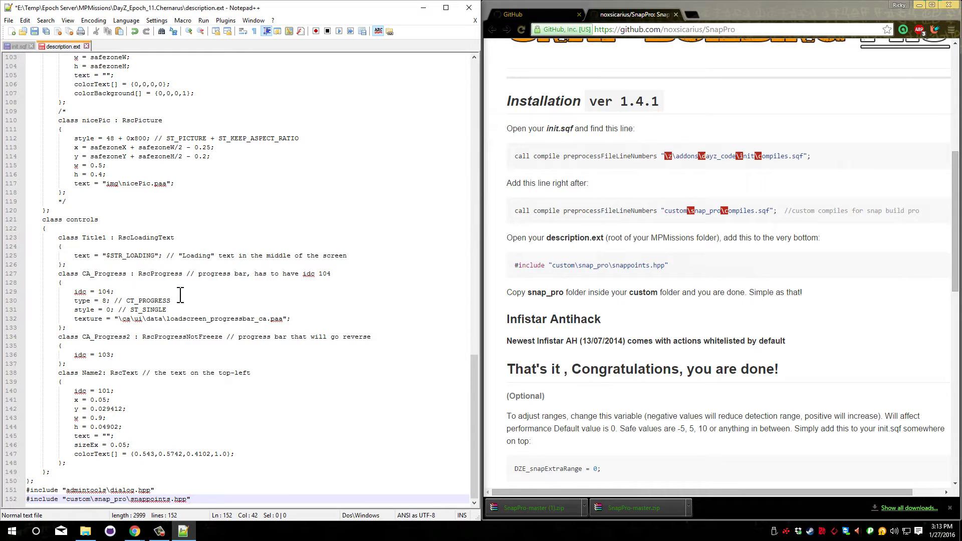
Step: Save and close description.ext, and save the edited init.sqf
{"action": "key", "text": "ctrl+s"}
{"action": "left_click", "coordinate": [86, 46]}
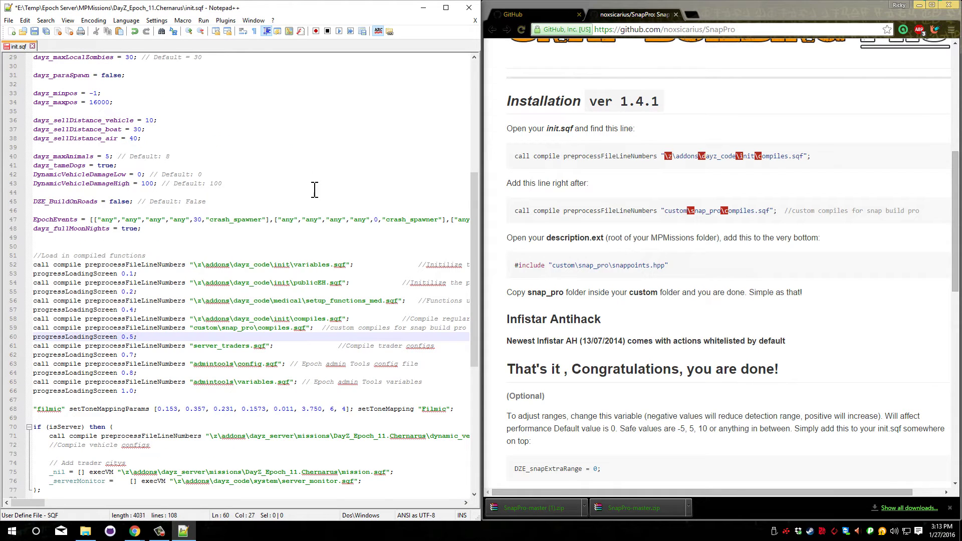
{"action": "left_click", "coordinate": [306, 174]}
{"action": "key", "text": "ctrl+s"}
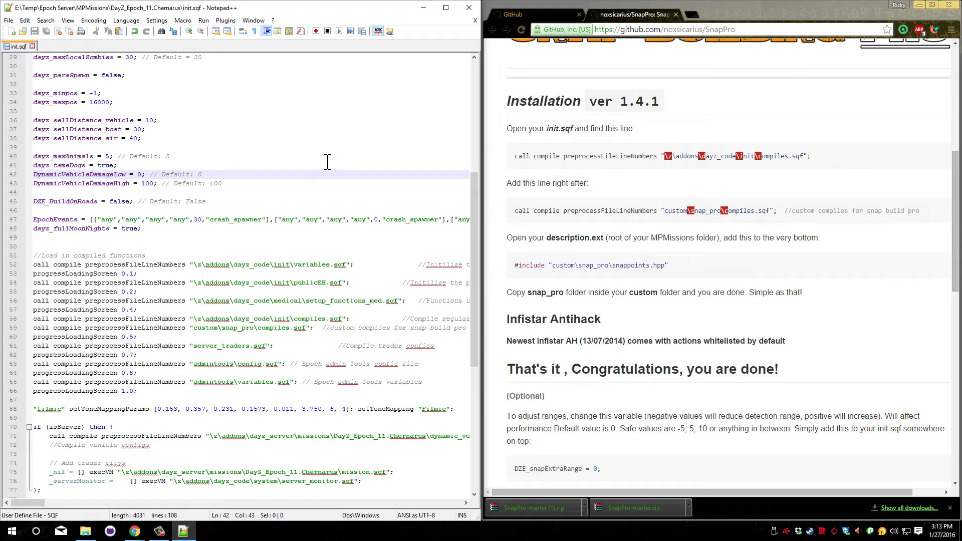
Step: Copy the optional DZE_snapExtraRange line from the instructions into init.sqf above the compiled functions section, with its value set to -1
{"action": "scroll", "coordinate": [584, 238], "scroll_direction": "down", "scroll_amount": 1}
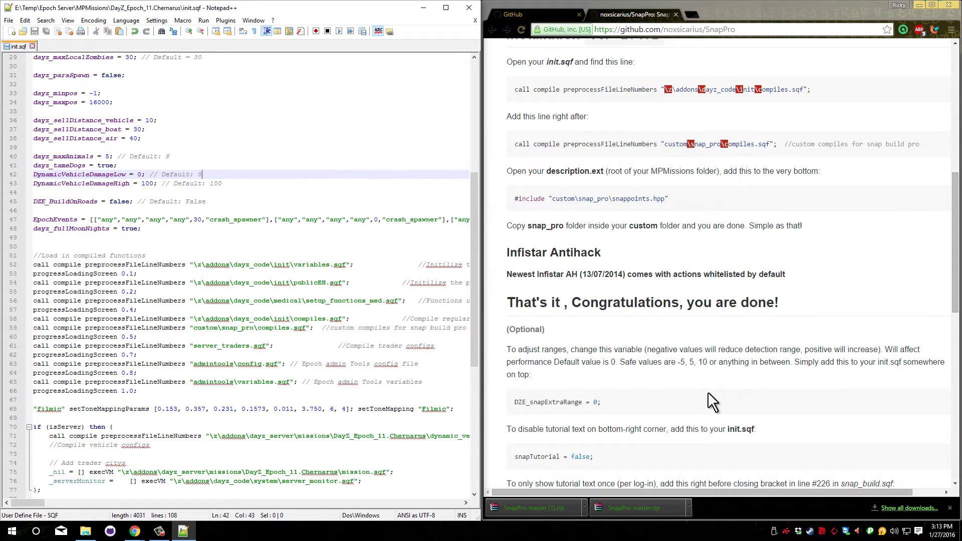
{"action": "left_click", "coordinate": [518, 401]}
{"action": "left_click_drag", "start_coordinate": [518, 401], "coordinate": [604, 403]}
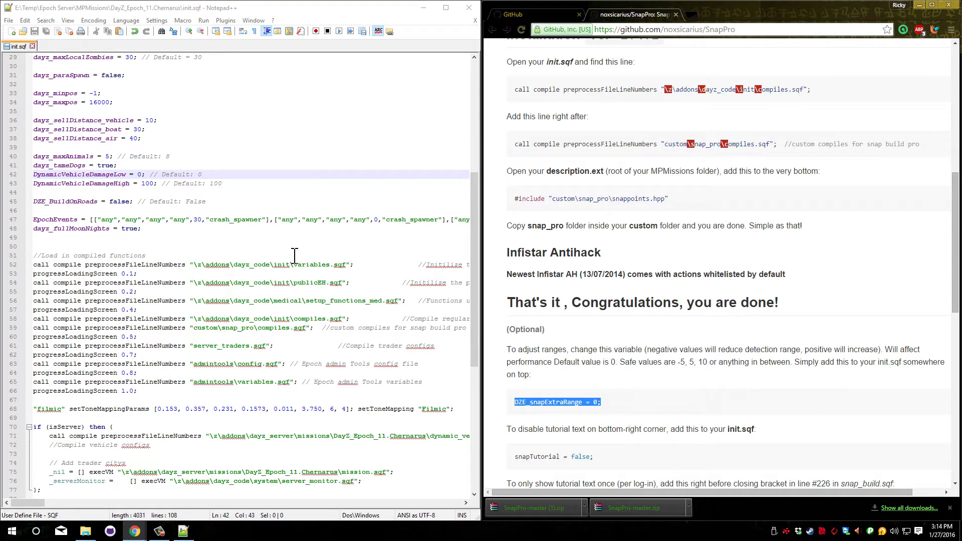
{"action": "left_click", "coordinate": [304, 244]}
{"action": "key", "text": "Return"}
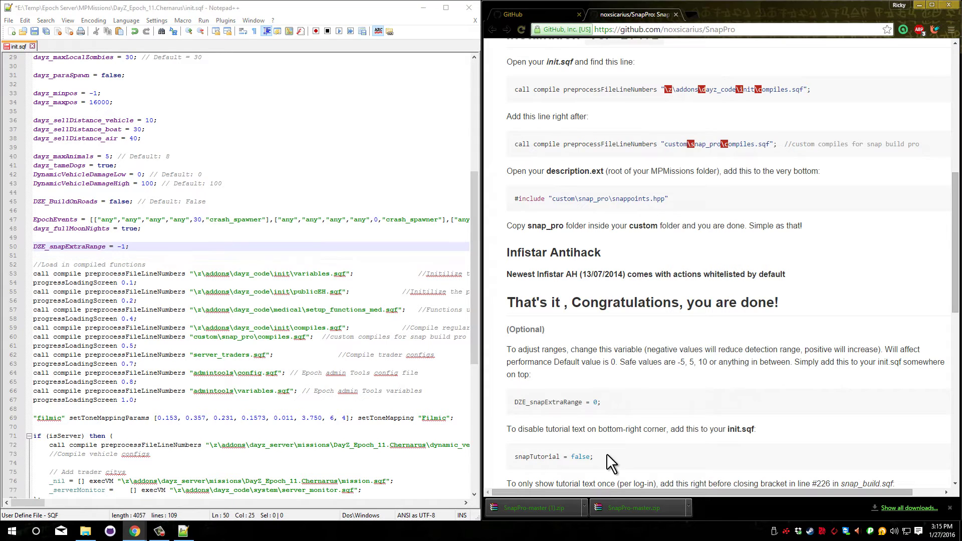
Step: Try adding snapTutorial = false; below the DZE_snapExtraRange line in init.sqf and delete it again
{"action": "left_click_drag", "start_coordinate": [595, 456], "coordinate": [516, 458]}
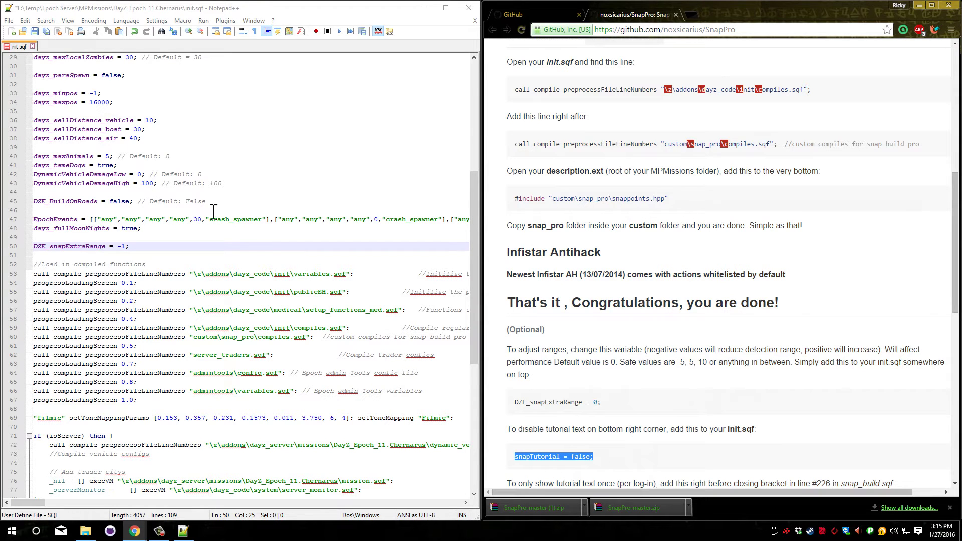
{"action": "left_click", "coordinate": [165, 244]}
{"action": "key", "text": "Return"}
{"action": "key", "text": "ctrl+v"}
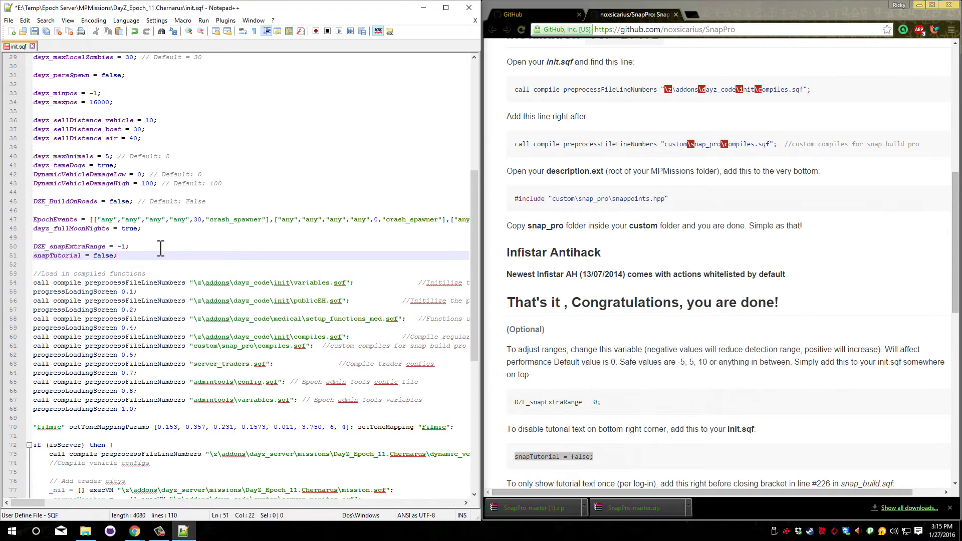
{"action": "left_click", "coordinate": [161, 247]}
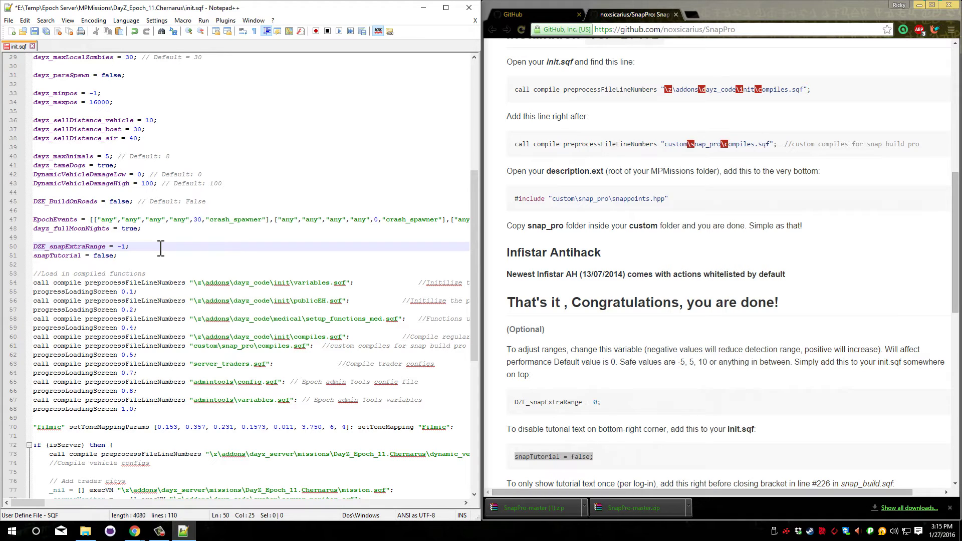
{"action": "left_click_drag", "start_coordinate": [176, 247], "coordinate": [203, 255]}
{"action": "key", "text": "Delete"}
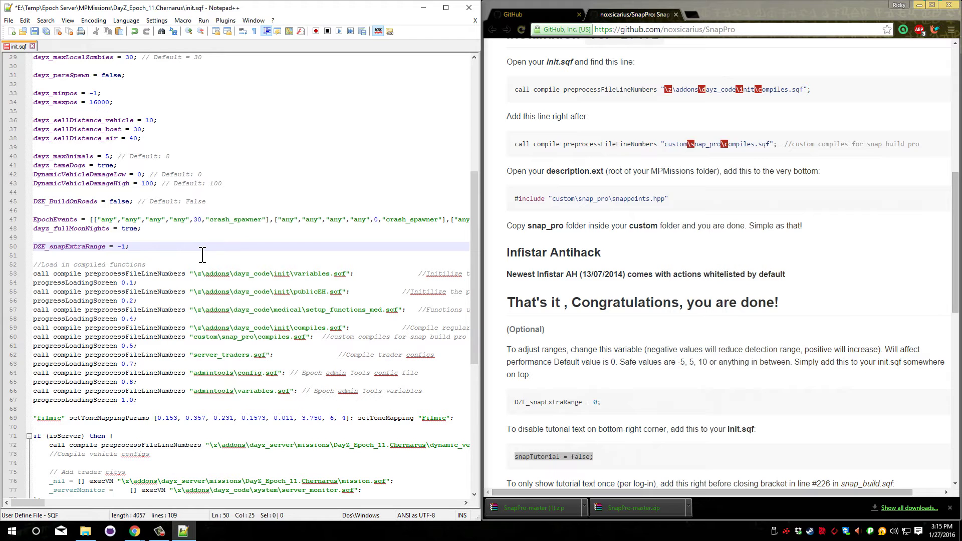
Step: Save init.sqf and open snap_build.sqf from the mission's custom\snap_pro folder
{"action": "left_click", "coordinate": [307, 201]}
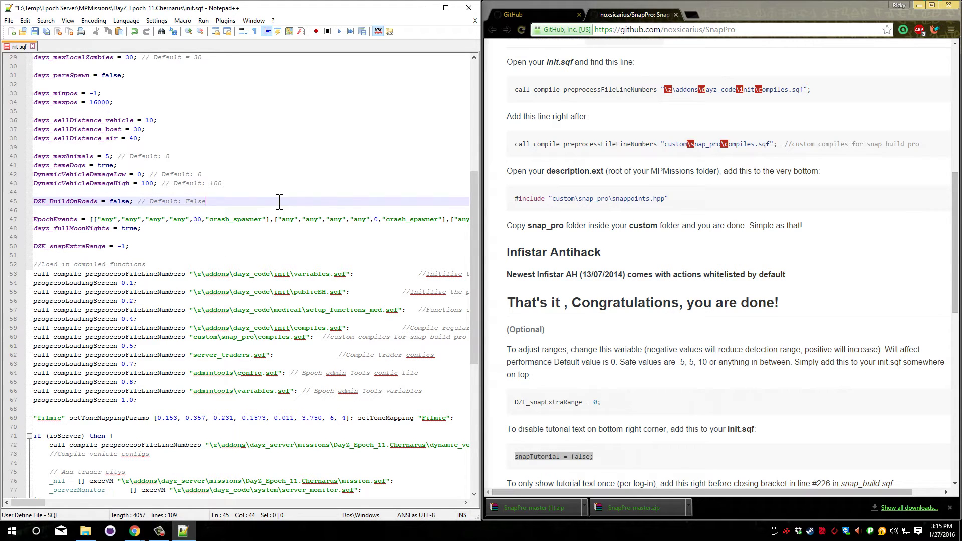
{"action": "key", "text": "ctrl+s"}
{"action": "left_click", "coordinate": [630, 325]}
{"action": "scroll", "coordinate": [631, 326], "scroll_direction": "down", "scroll_amount": 1}
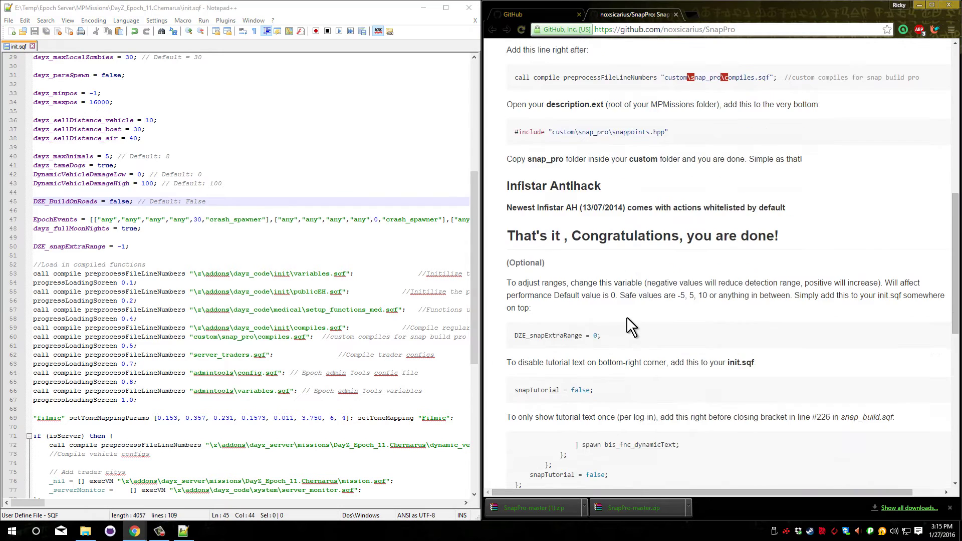
{"action": "scroll", "coordinate": [627, 326], "scroll_direction": "down", "scroll_amount": 1}
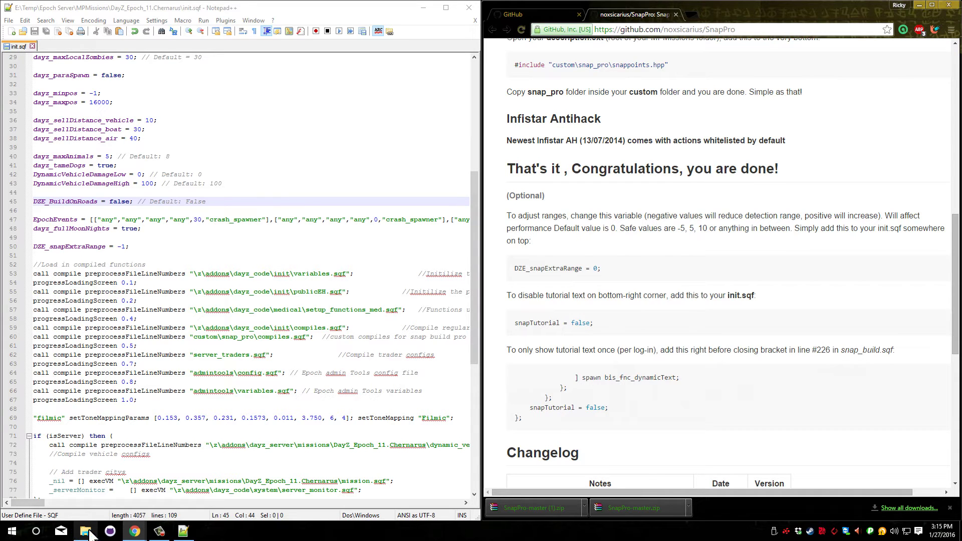
{"action": "mouse_move", "coordinate": [89, 534]}
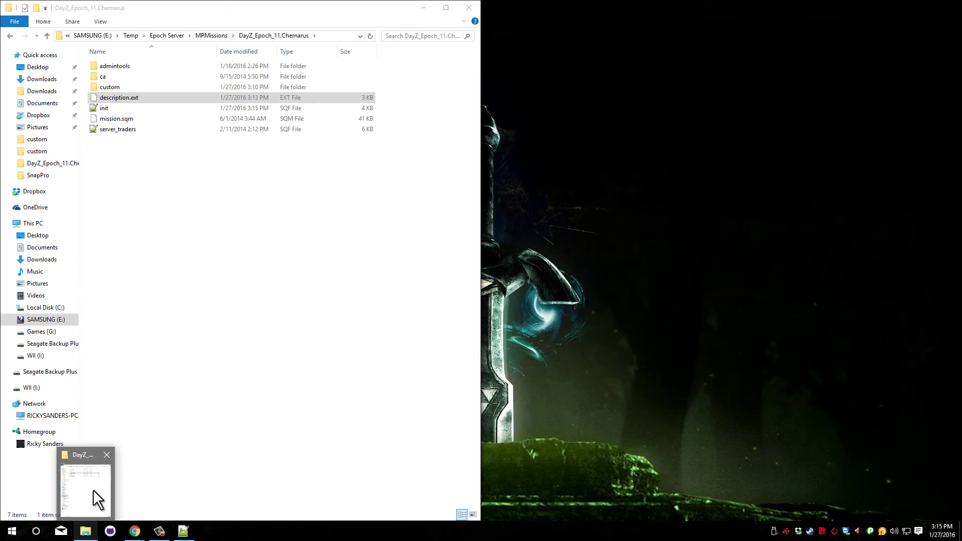
{"action": "left_click", "coordinate": [93, 489]}
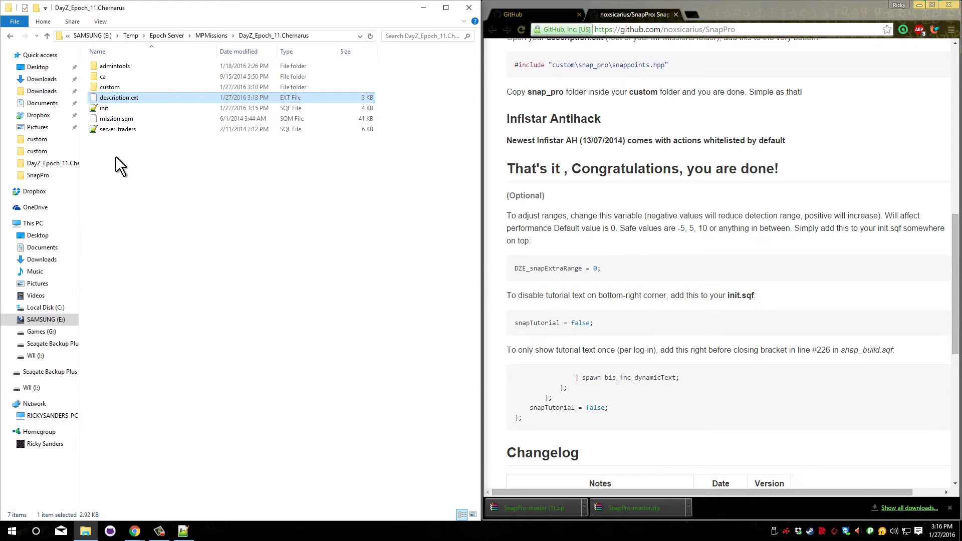
{"action": "double_click", "coordinate": [176, 87]}
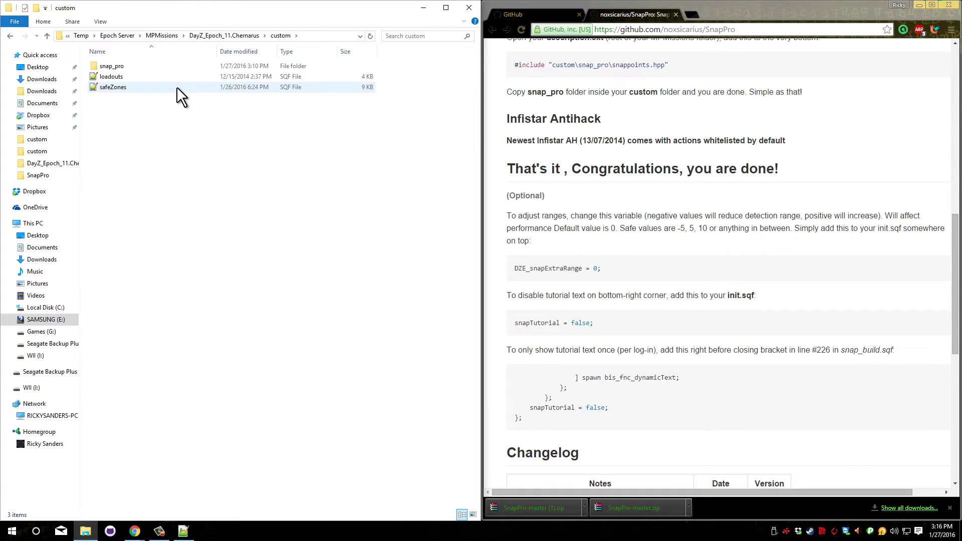
{"action": "double_click", "coordinate": [151, 70]}
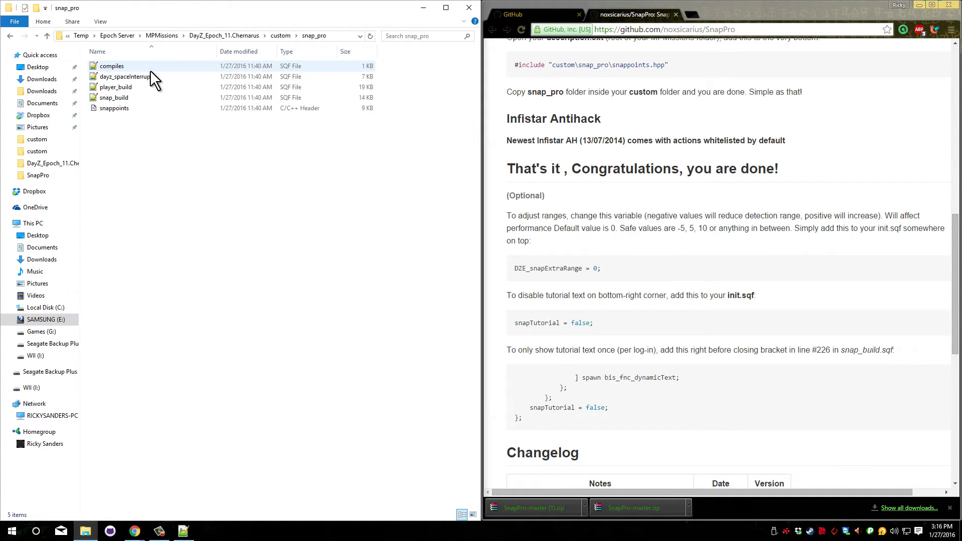
{"action": "double_click", "coordinate": [133, 98]}
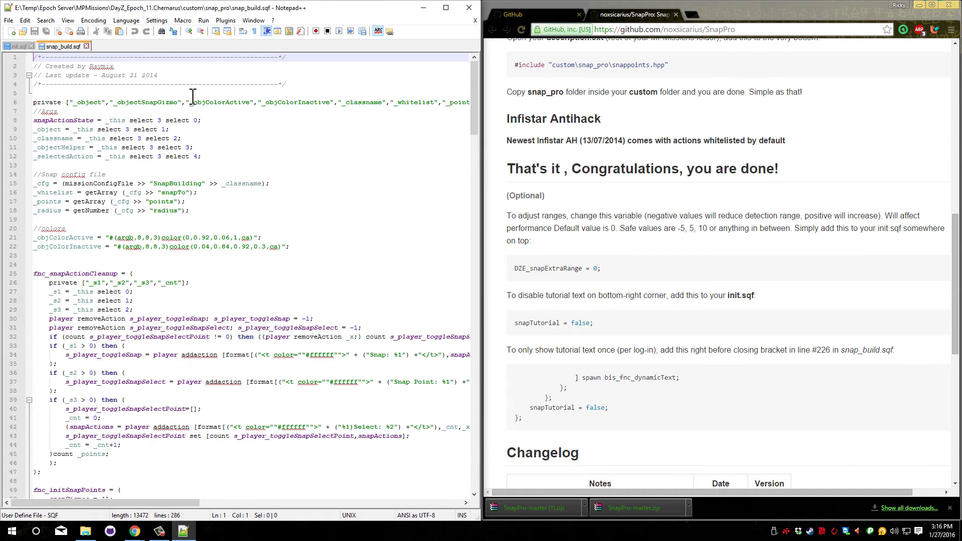
Step: Examine the closing brackets around line 226 of snap_build.sqf against the optional tutorial-text instructions
{"action": "scroll", "coordinate": [224, 133], "scroll_direction": "down", "scroll_amount": 3}
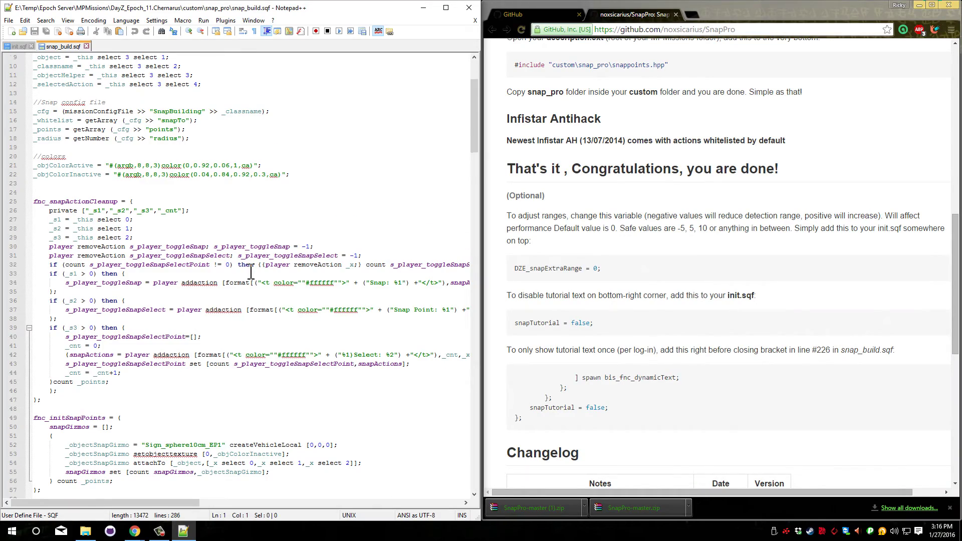
{"action": "scroll", "coordinate": [251, 271], "scroll_direction": "down", "scroll_amount": 11}
{"action": "scroll", "coordinate": [251, 271], "scroll_direction": "down", "scroll_amount": 20}
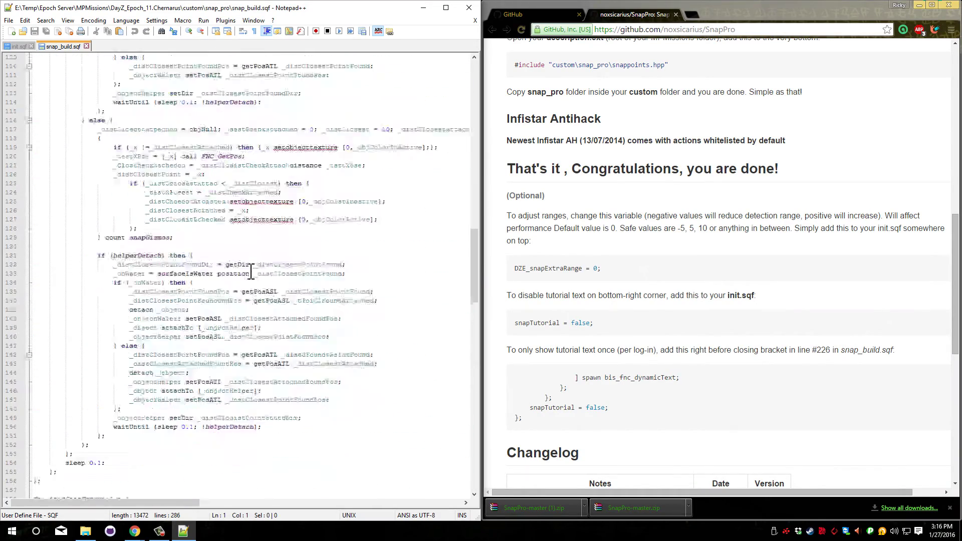
{"action": "scroll", "coordinate": [251, 271], "scroll_direction": "down", "scroll_amount": 20}
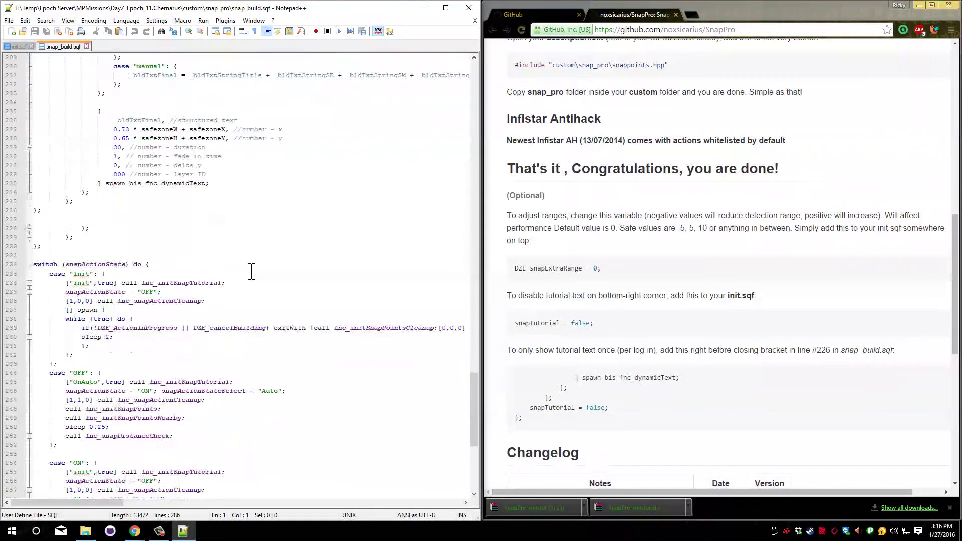
{"action": "scroll", "coordinate": [63, 145], "scroll_direction": "up", "scroll_amount": 1}
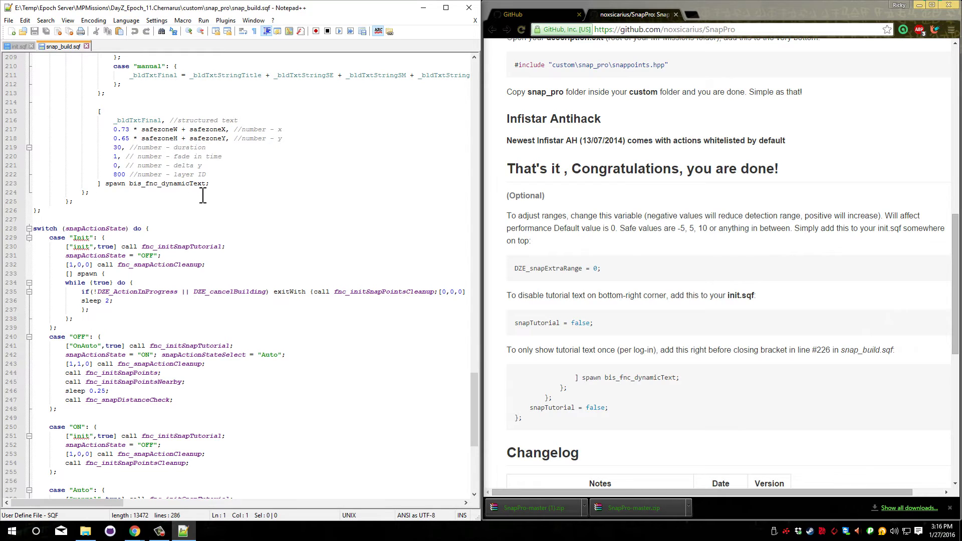
{"action": "scroll", "coordinate": [175, 197], "scroll_direction": "up", "scroll_amount": 1}
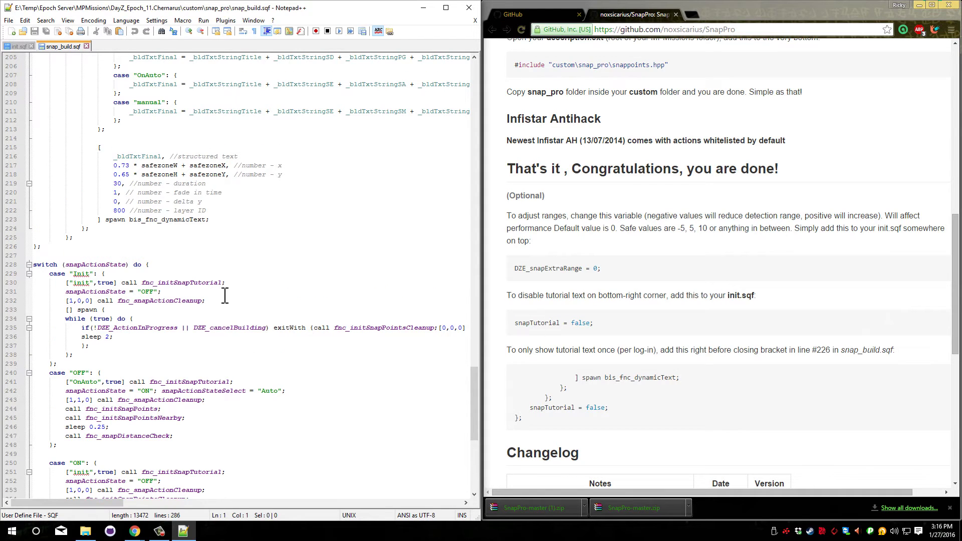
{"action": "left_click_drag", "start_coordinate": [215, 228], "coordinate": [148, 211]}
{"action": "left_click", "coordinate": [145, 228]}
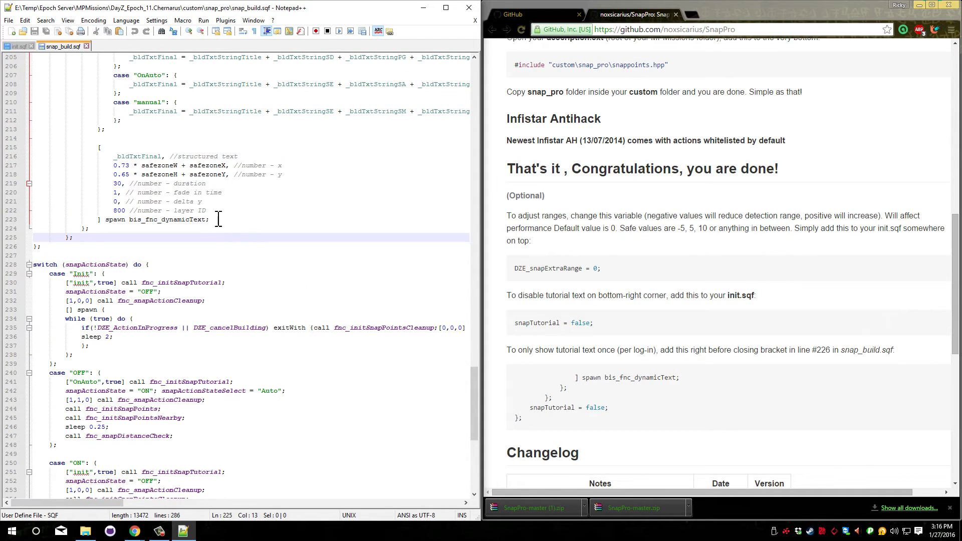
Step: Search snap_build.sqf downward for other occurrences of bis_fnc_dynamicText and close the search
{"action": "left_click_drag", "start_coordinate": [205, 219], "coordinate": [145, 220]}
{"action": "left_click", "coordinate": [129, 219], "text": "shift"}
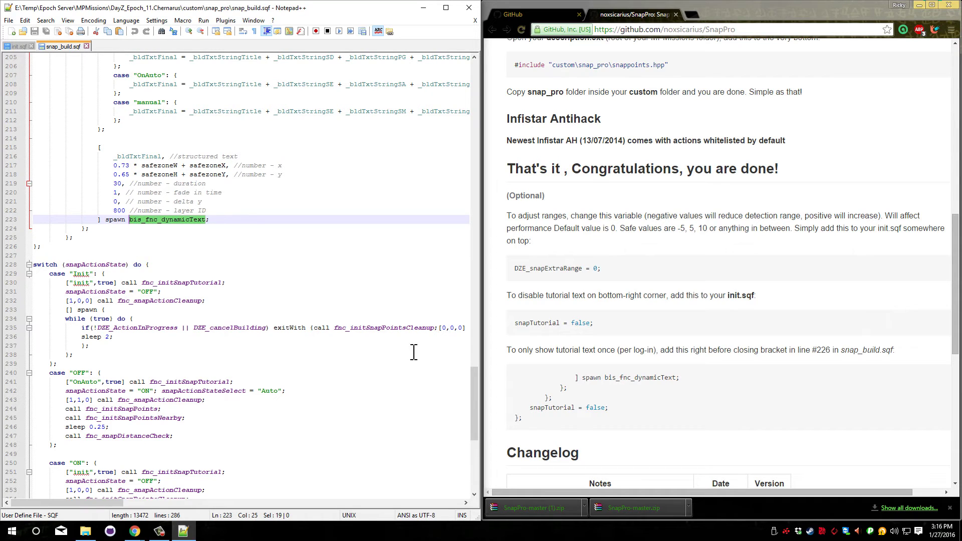
{"action": "key", "text": "ctrl+f"}
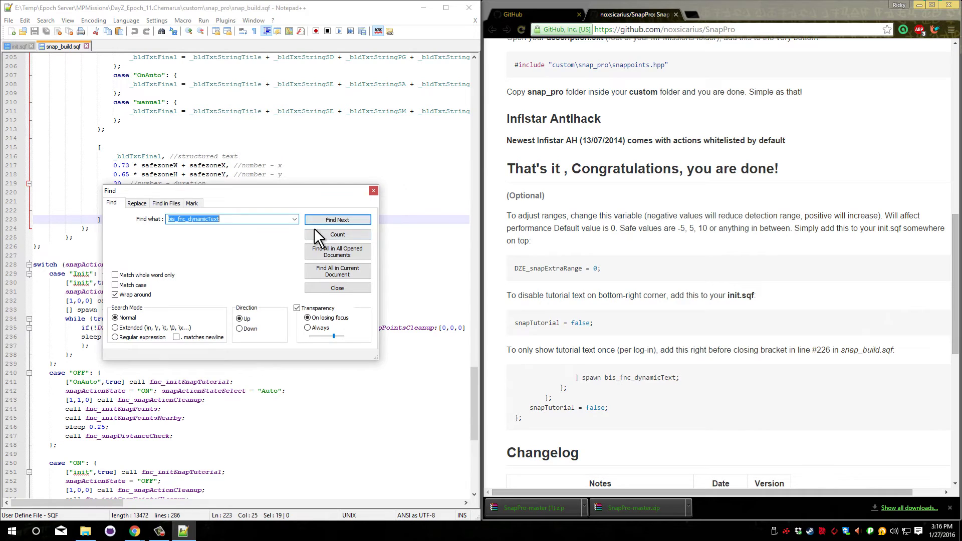
{"action": "left_click", "coordinate": [251, 329]}
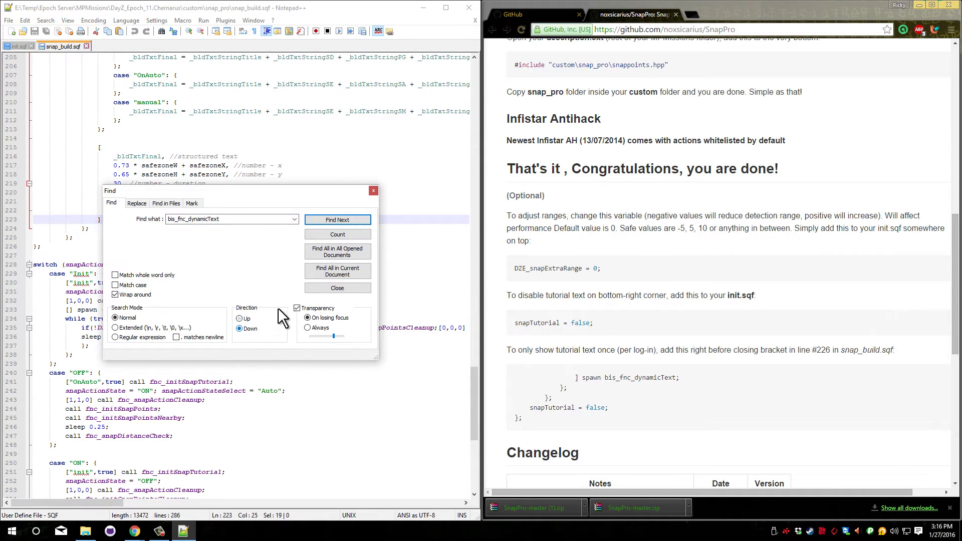
{"action": "left_click", "coordinate": [346, 219]}
{"action": "left_click_drag", "start_coordinate": [339, 196], "coordinate": [463, 67]}
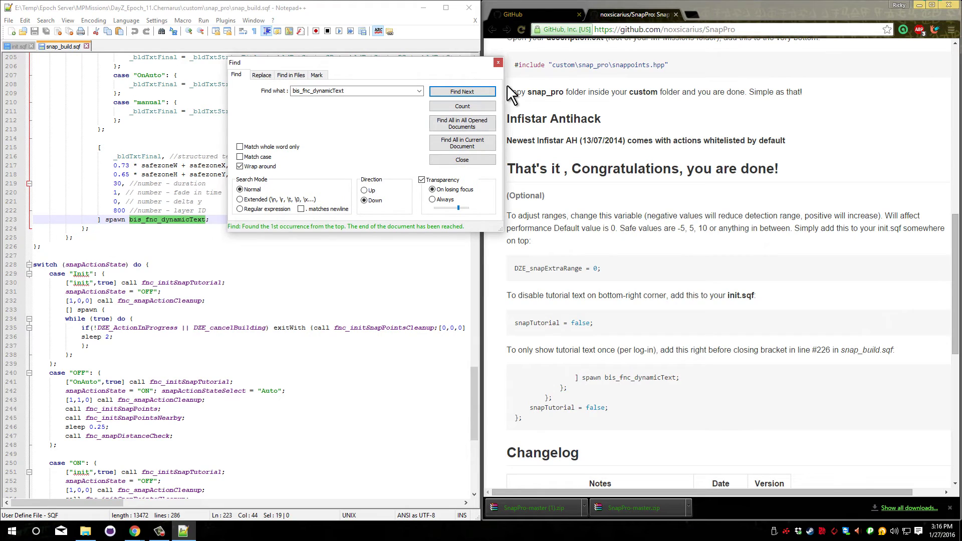
{"action": "left_click", "coordinate": [498, 62]}
Step: Copy the snapTutorial = false; line from the GitHub instructions for insertion at line 226 of snap_build.sqf
{"action": "left_click", "coordinate": [210, 246]}
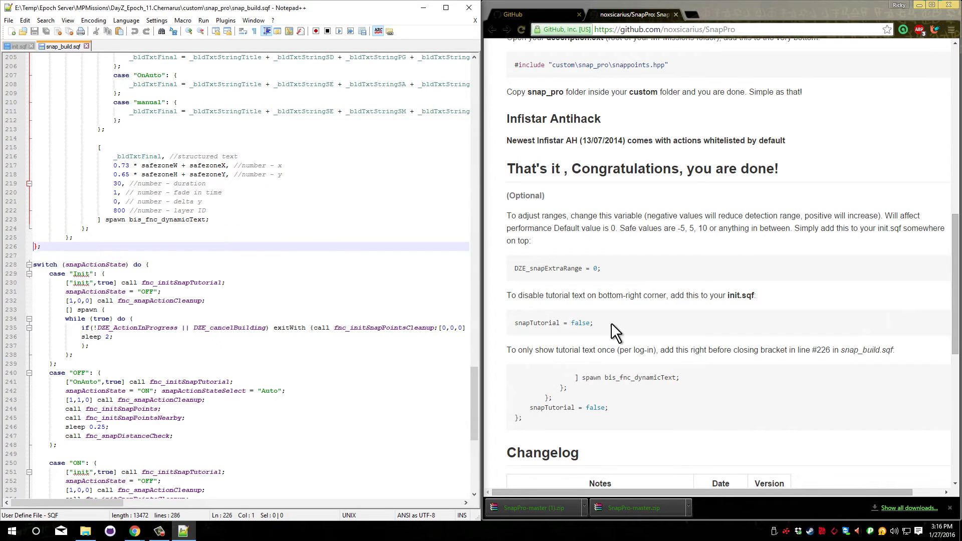
{"action": "left_click_drag", "start_coordinate": [595, 323], "coordinate": [500, 327]}
{"action": "key", "text": "ctrl+c"}
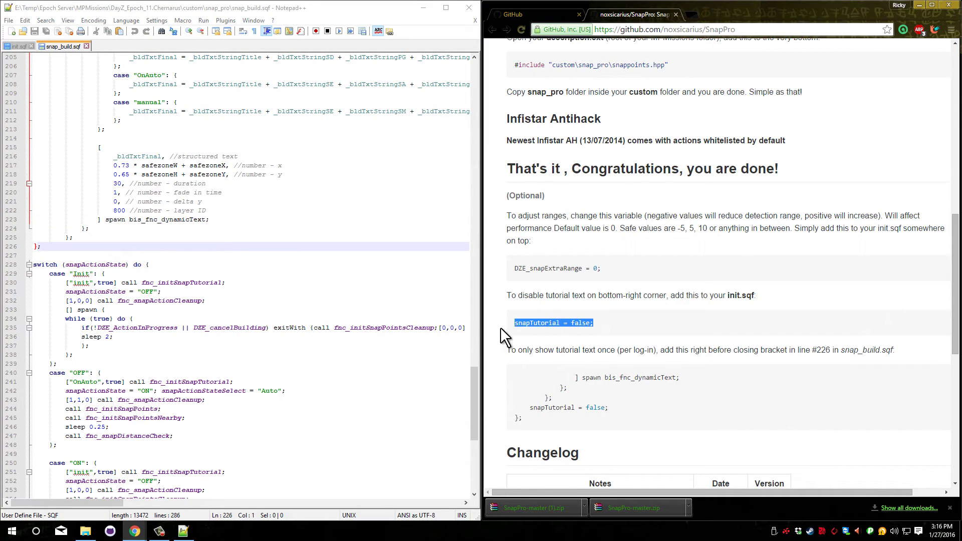
Step: Try inserting snapTutorial = false; unindented before the closing bracket on line 226, and undo the insertion
{"action": "left_click", "coordinate": [36, 247]}
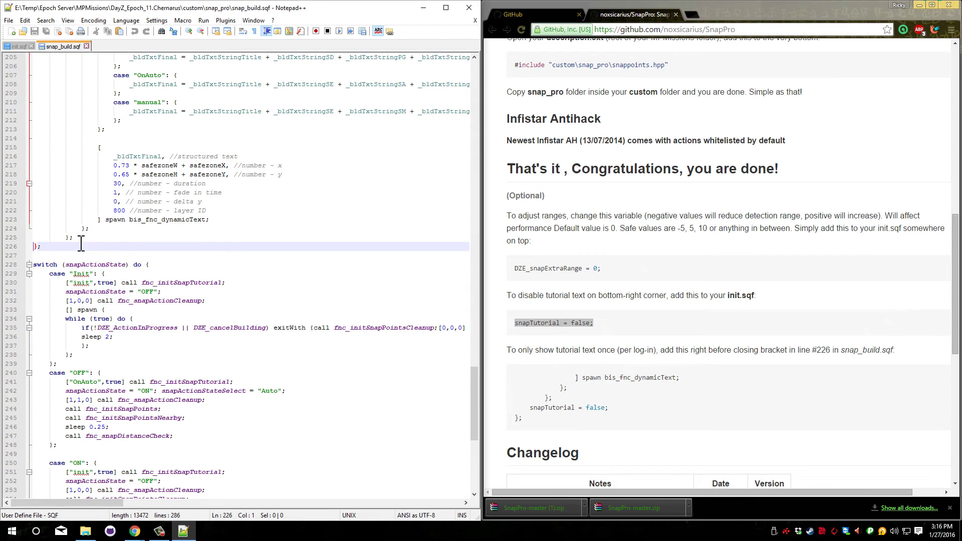
{"action": "key", "text": "ctrl+v"}
{"action": "key", "text": "Return"}
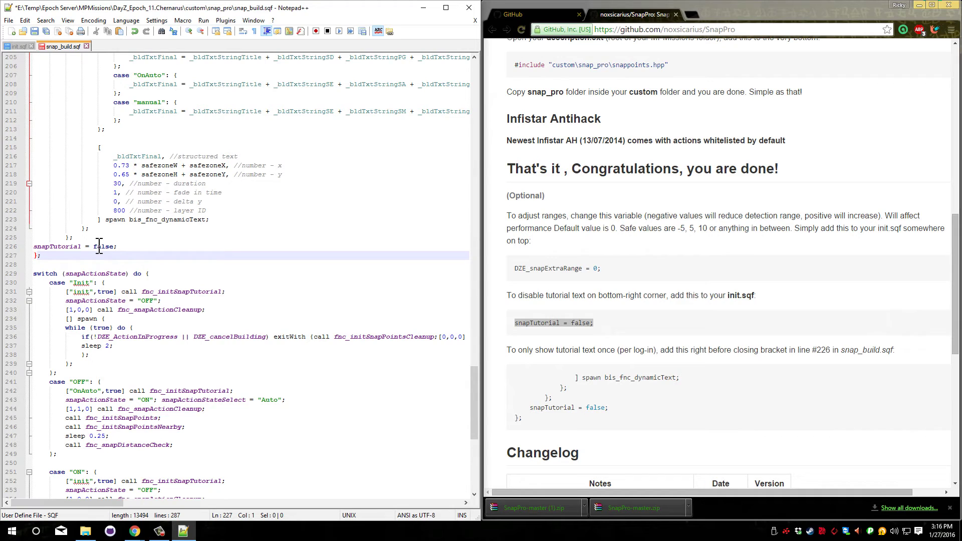
{"action": "key", "text": "shift+End"}
{"action": "key", "text": "Left"}
{"action": "key", "text": "shift+Right"}
{"action": "key", "text": "shift+Right"}
{"action": "key", "text": "ctrl+z"}
{"action": "key", "text": "ctrl+z"}
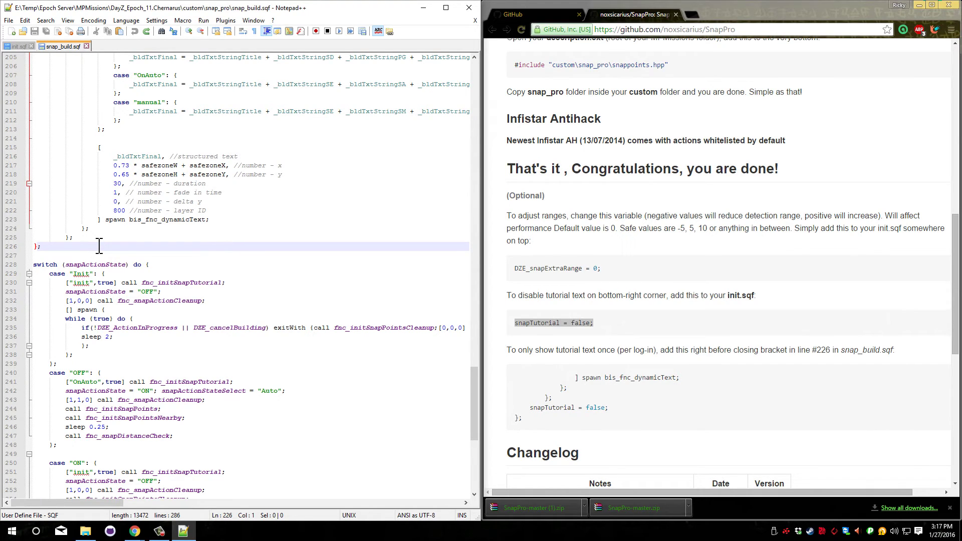
Step: Insert an indented snapTutorial = false; line directly above the function's closing bracket at line 226, and compare its placement with the instructions
{"action": "key", "text": "ctrl+y"}
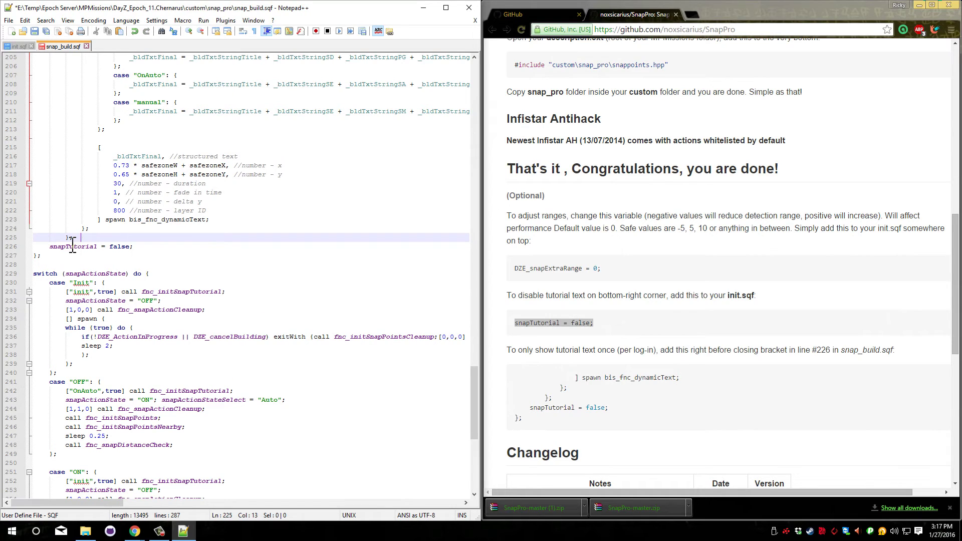
{"action": "left_click", "coordinate": [77, 238]}
{"action": "left_click", "coordinate": [530, 419]}
{"action": "left_click_drag", "start_coordinate": [531, 423], "coordinate": [542, 388]}
{"action": "left_click", "coordinate": [127, 247]}
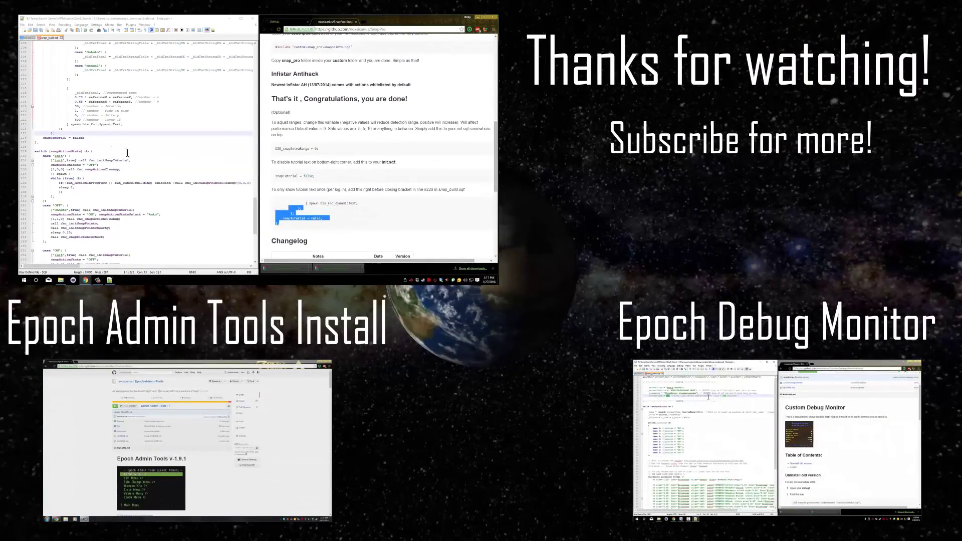